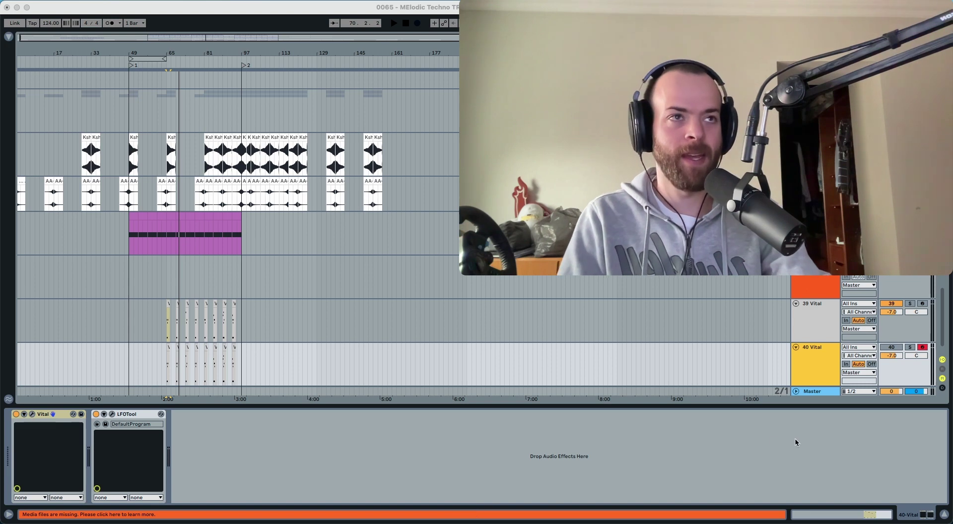
- Solo the 39 Vital track, listen to its lead from bar 65, and turn the solo off again
left_click(906, 305)
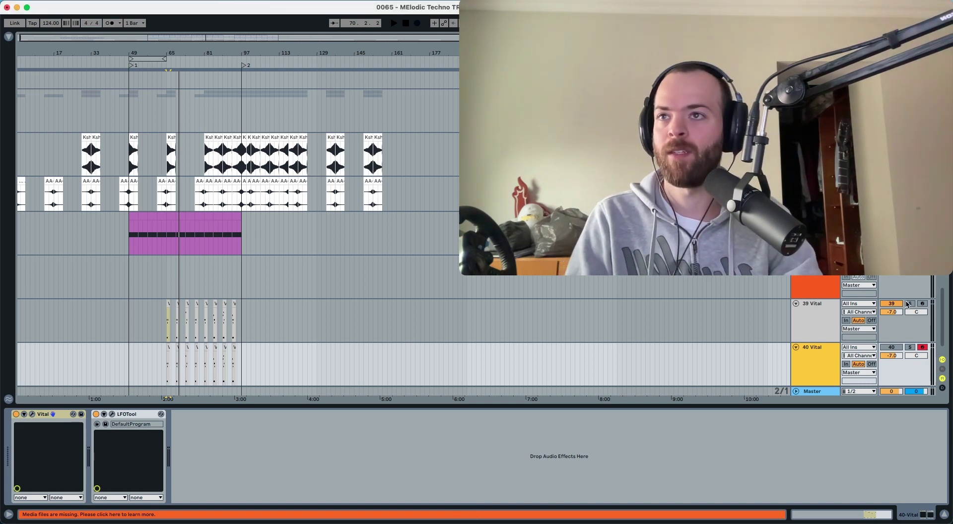
key("space")
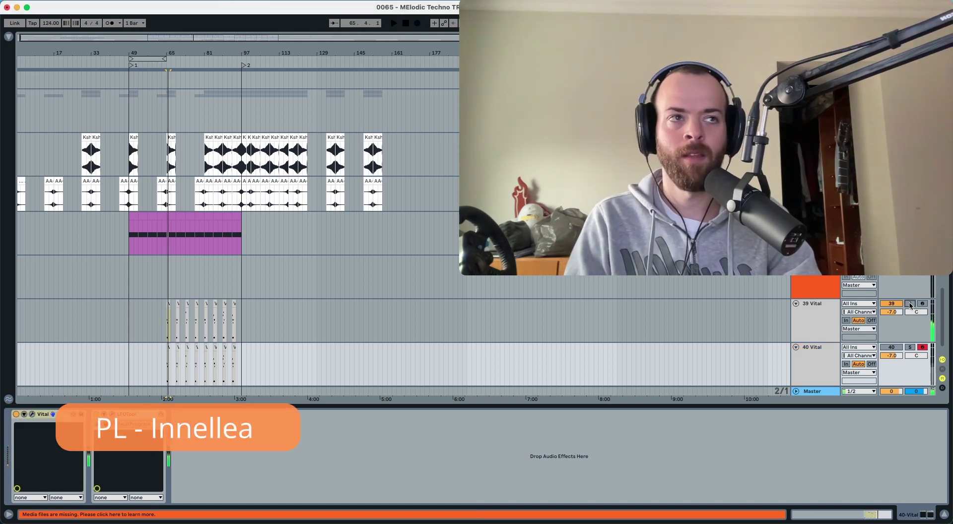
left_click(909, 304)
key("space")
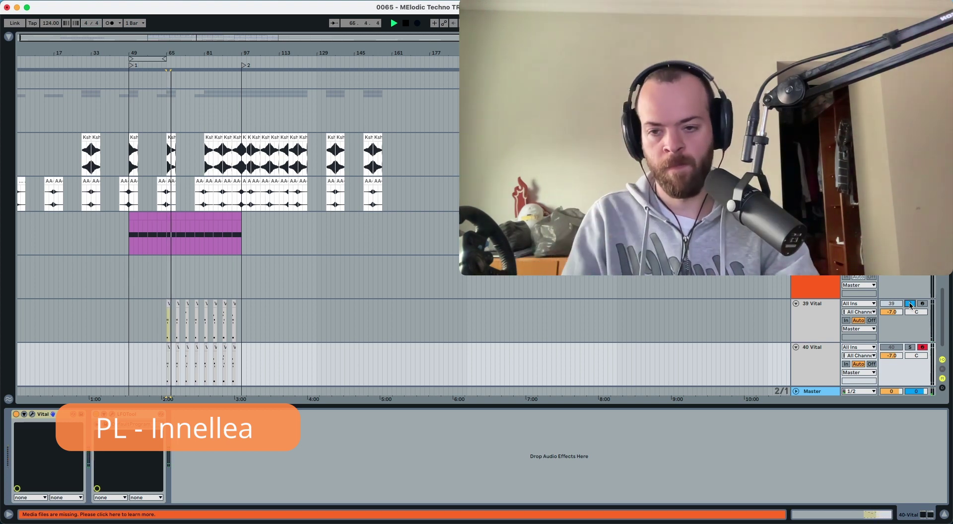
key("space")
key("space")
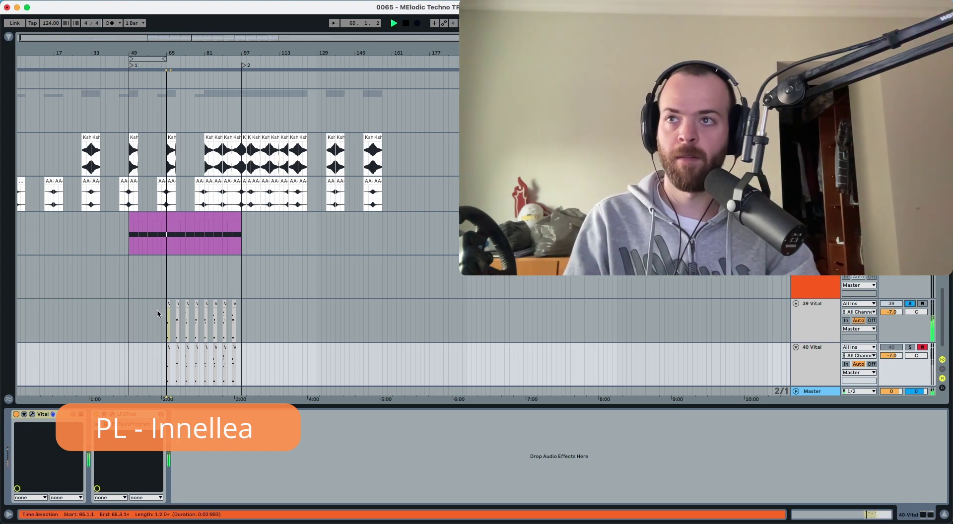
key("space")
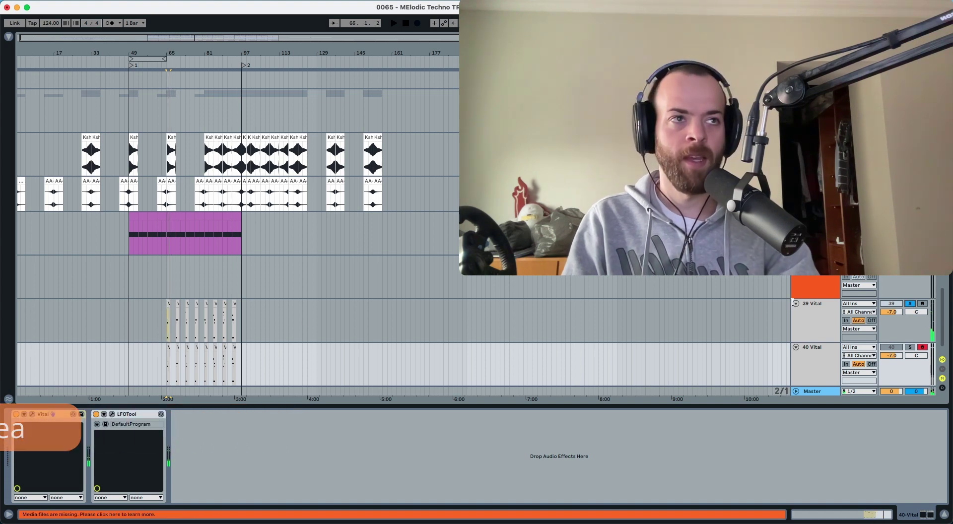
left_click(908, 305)
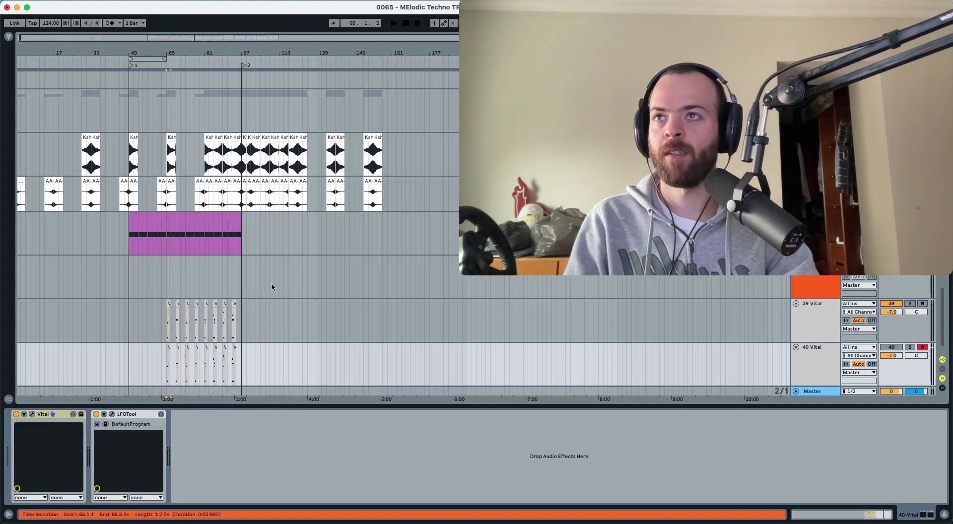
key("space")
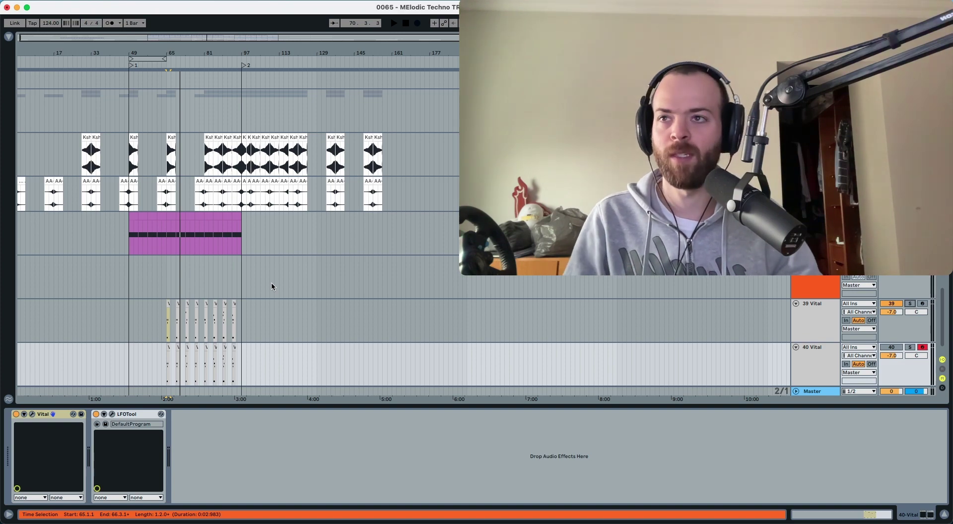
- Examine and play the MIDI note patterns of the 40 Vital track's clips at bars 65 and 73
left_click(807, 366)
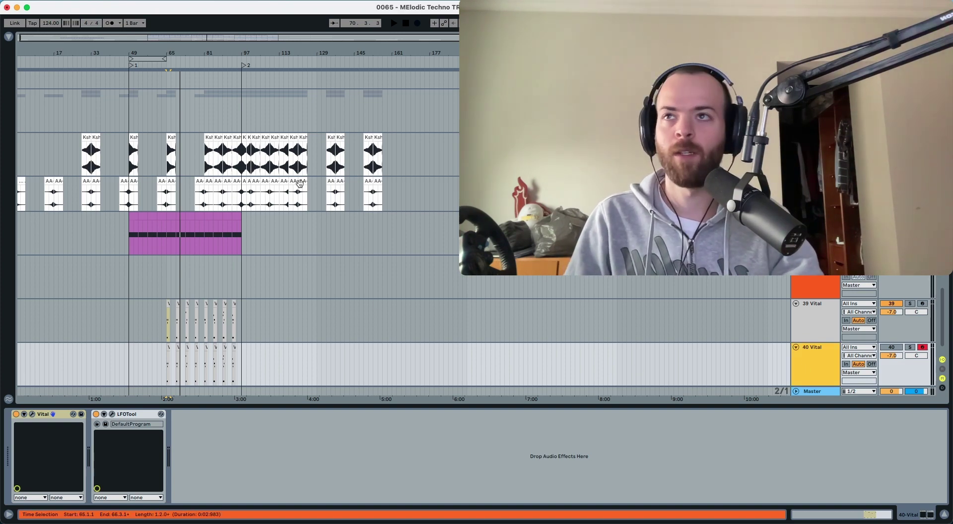
left_click_drag(162, 36, 169, 129)
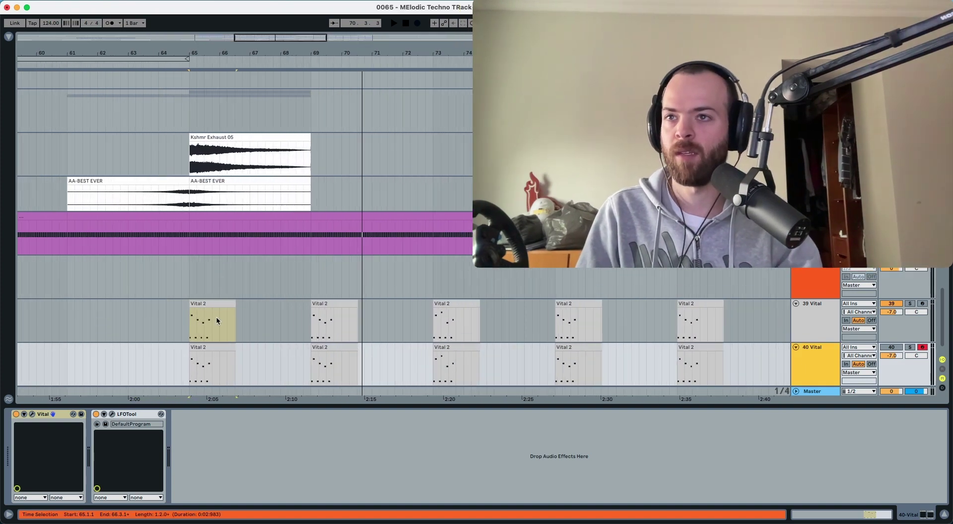
double_click(211, 343)
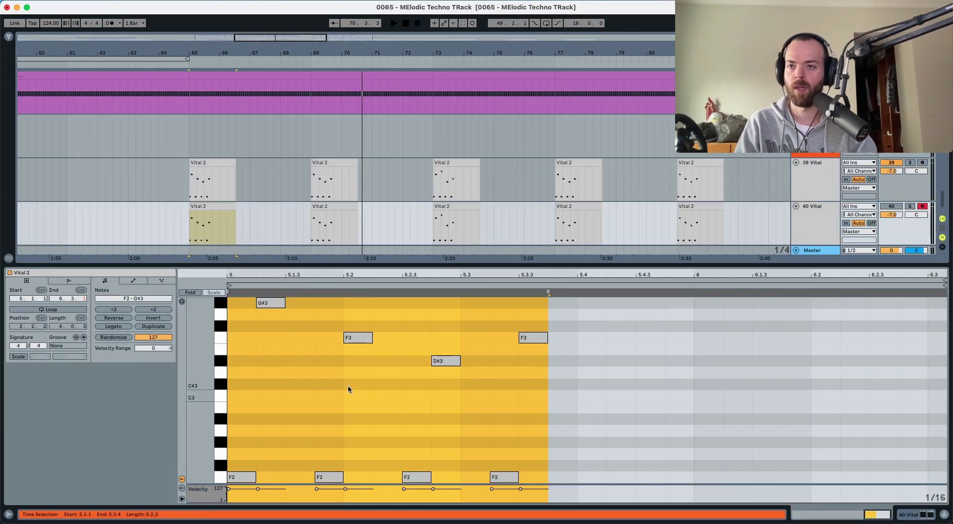
key("space")
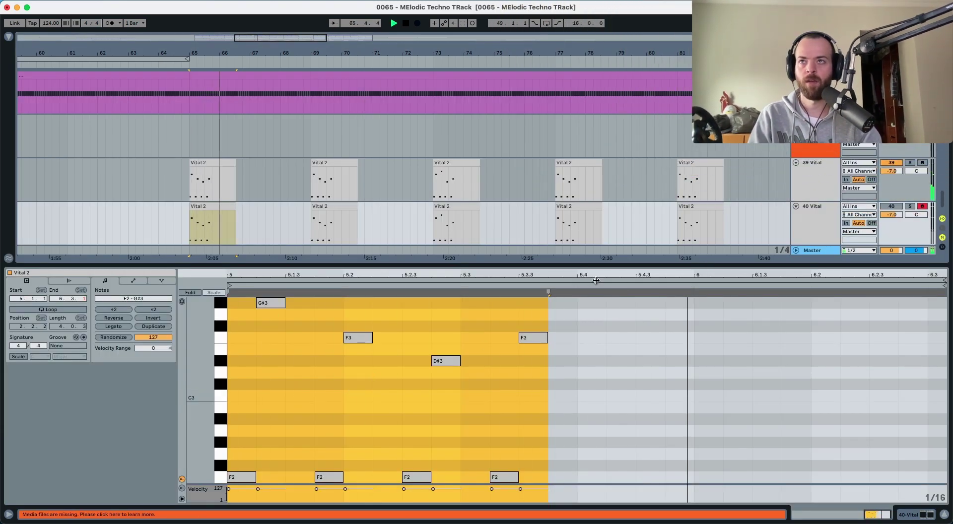
left_click(450, 206)
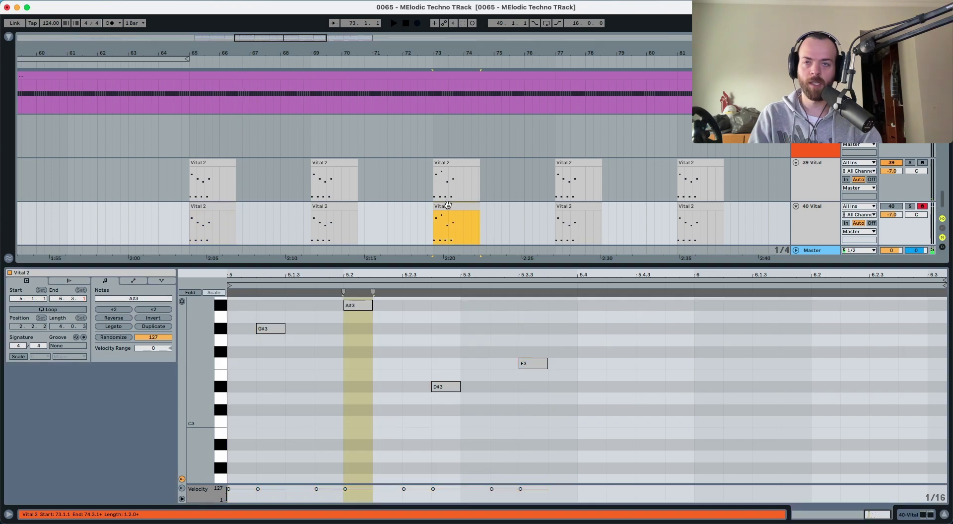
key("space")
key("space")
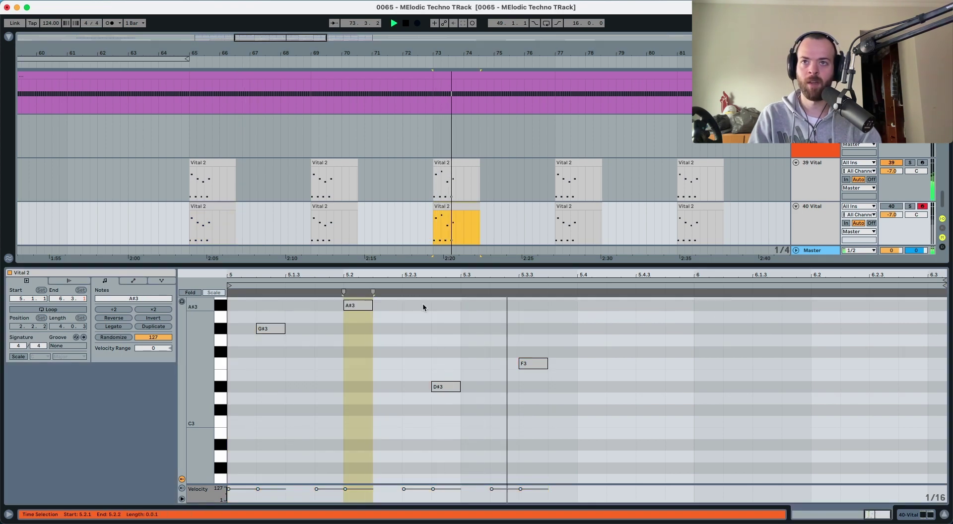
left_click(212, 206)
key("space")
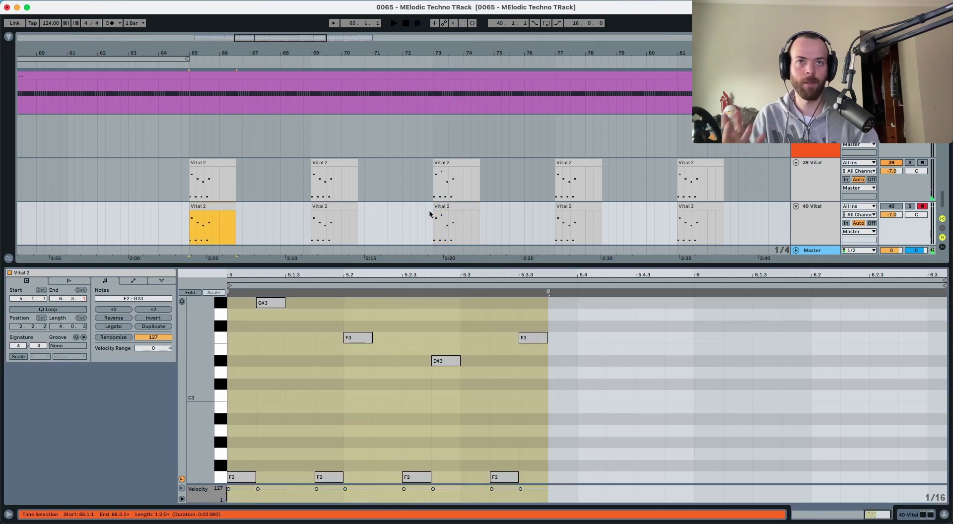
- Solo the 40 Vital track and open its Vital synth for editing
left_click(800, 212)
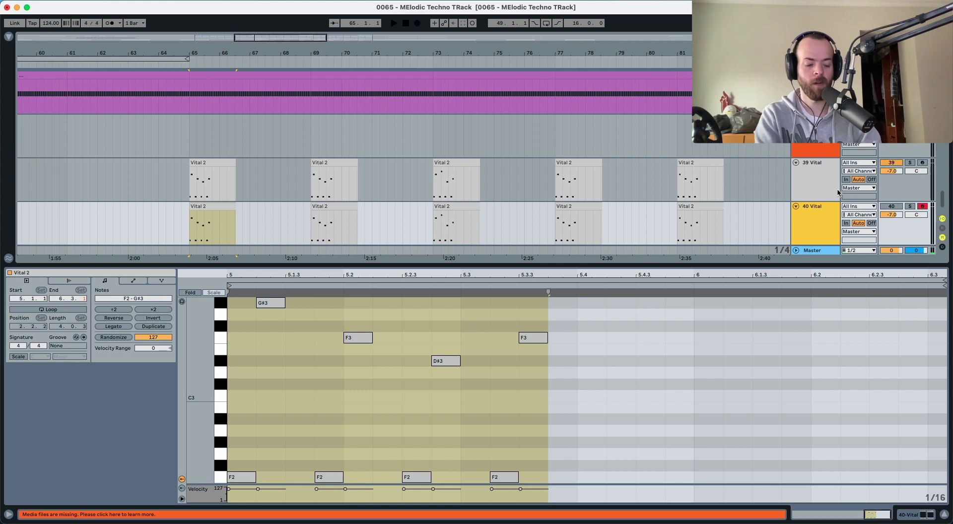
left_click(821, 221)
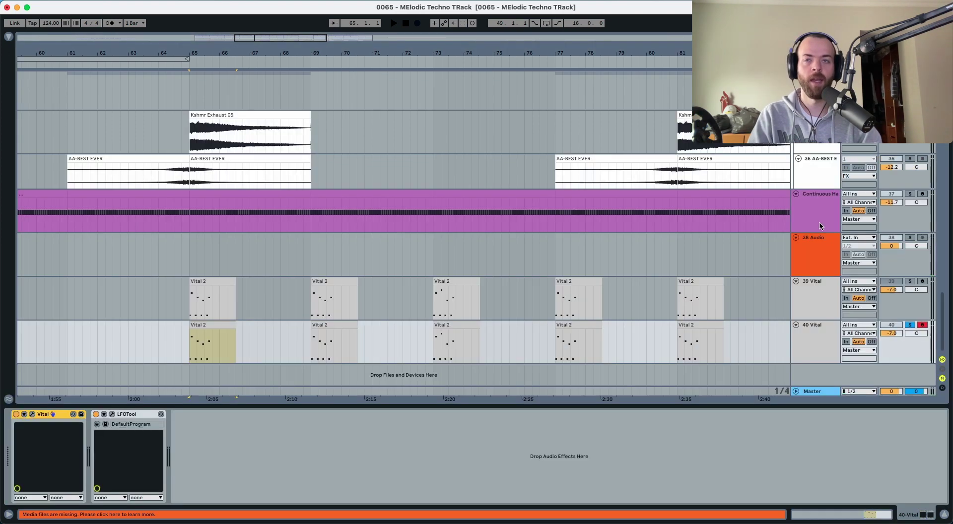
left_click(31, 414)
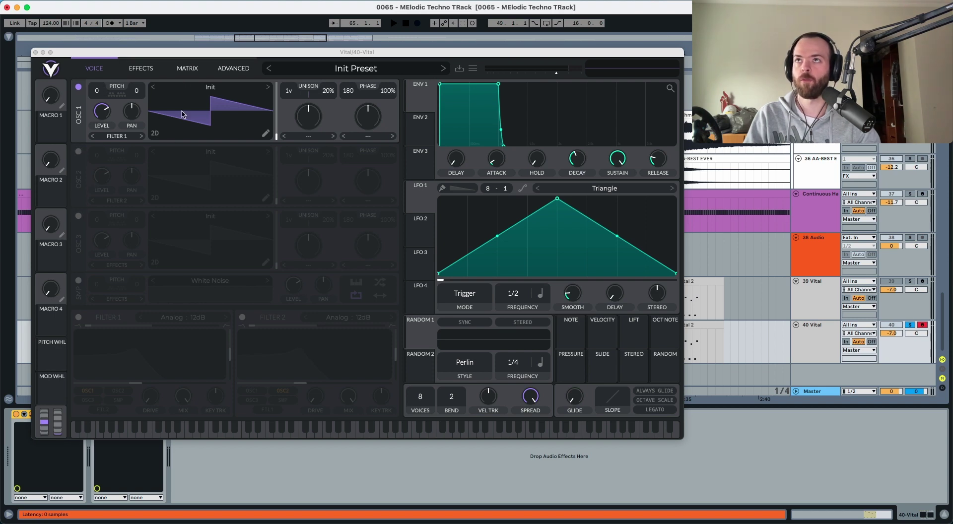
- Load the Classic Blend wavetable into oscillator 1
left_click(210, 87)
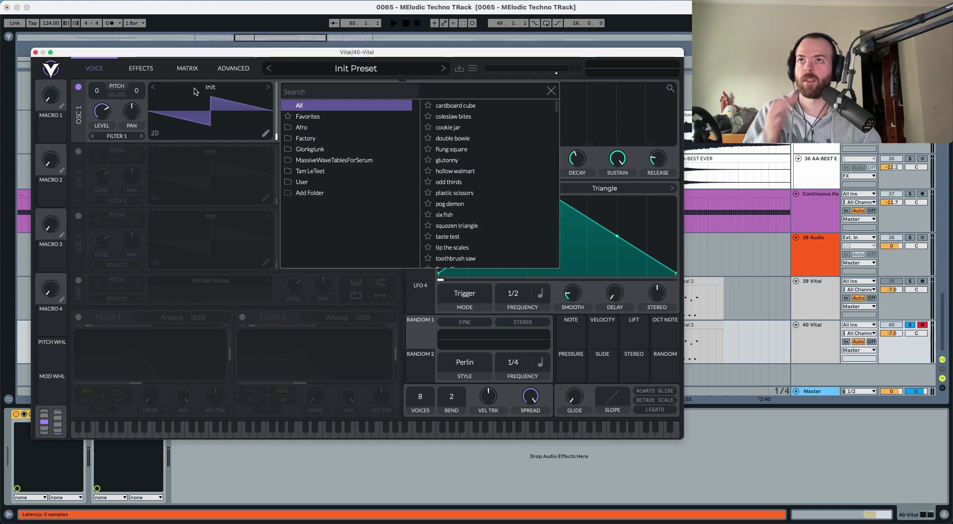
left_click(323, 87)
type("classi")
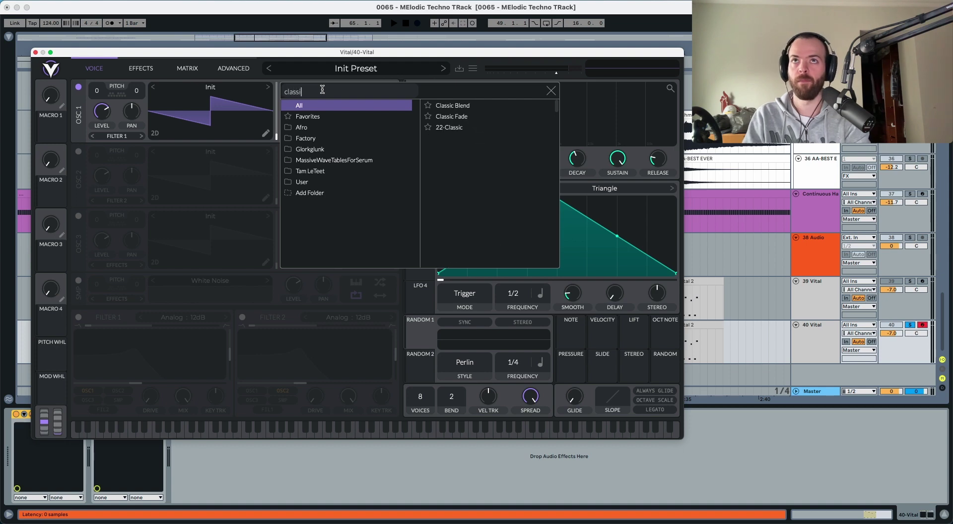
left_click(427, 106)
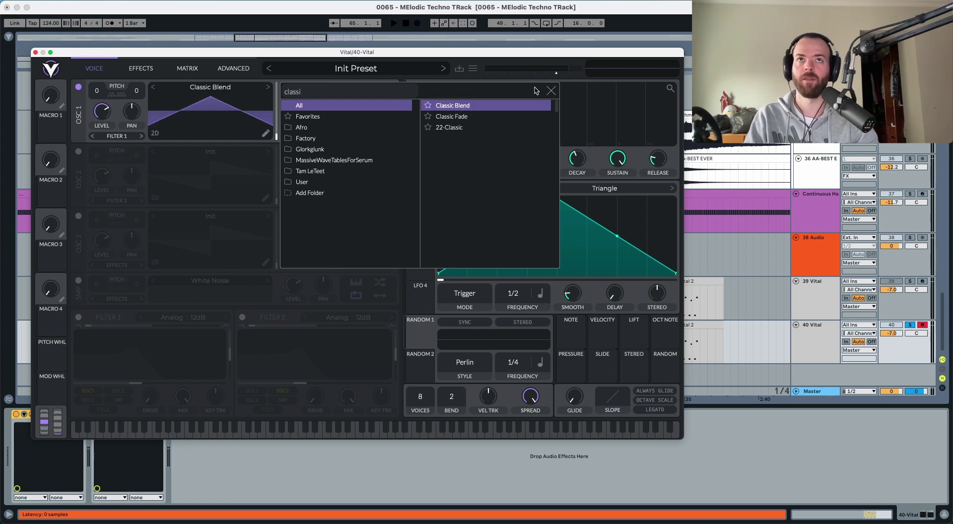
left_click(551, 91)
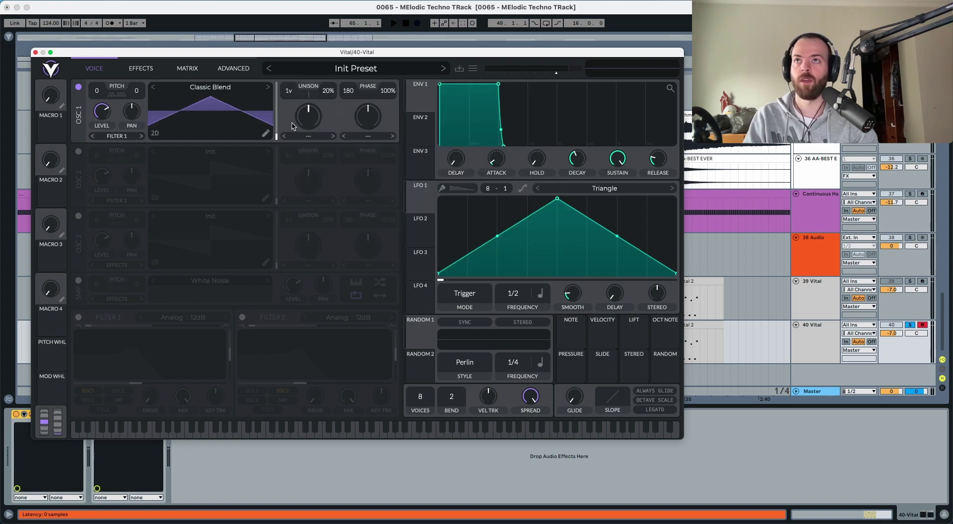
- Set oscillator 1's wavetable frame to about 141 and its fine pitch to 5, auditioning the sound
key("space")
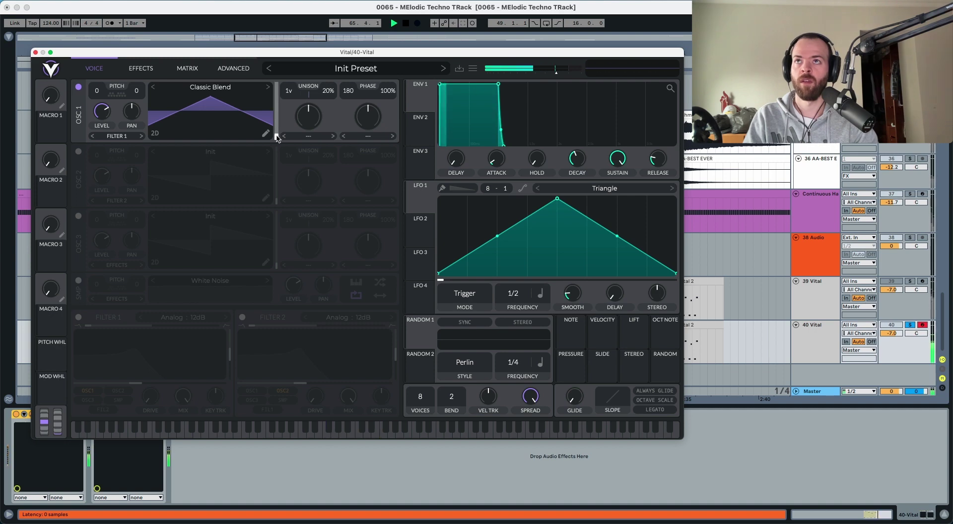
key("space")
left_click_drag(277, 138, 279, 103)
key("space")
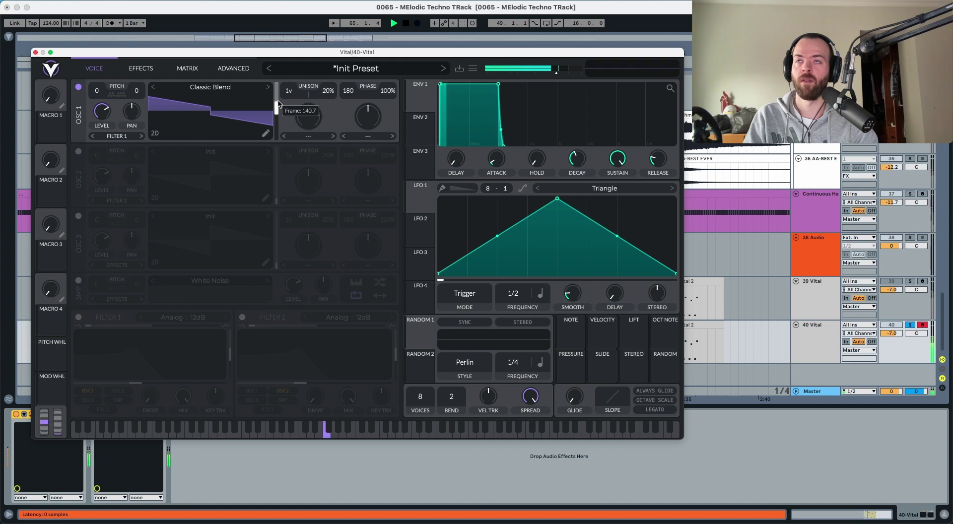
key("space")
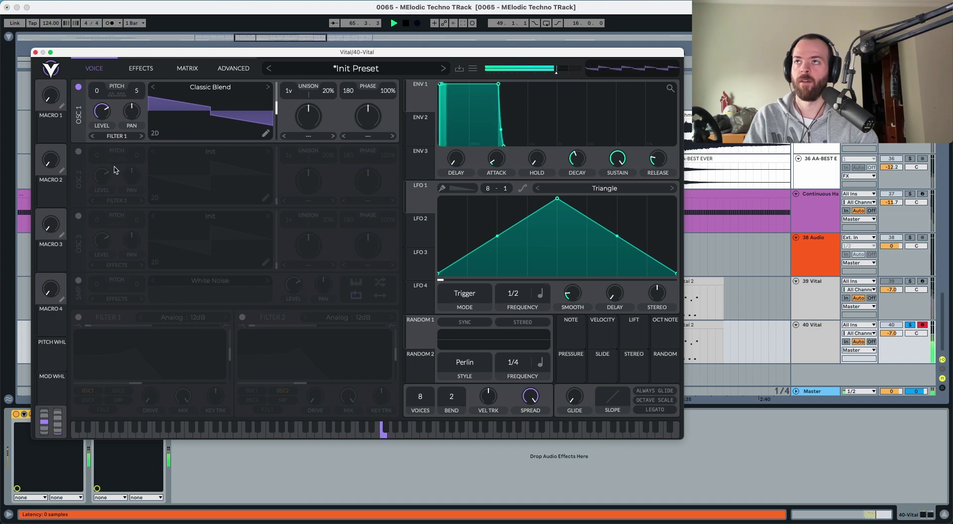
- Enable oscillator 2 and load the Basic Shapes wavetable into it
left_click(78, 151)
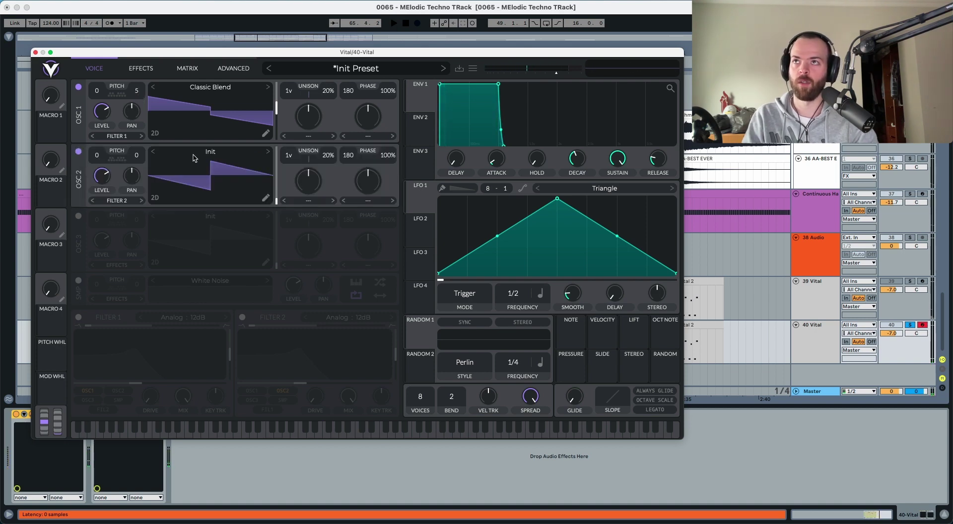
left_click(206, 151)
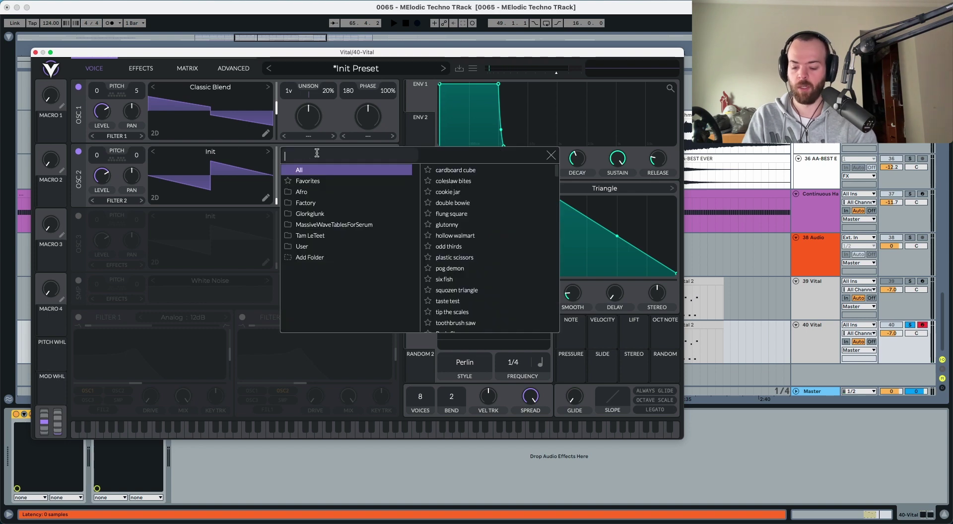
type("basic")
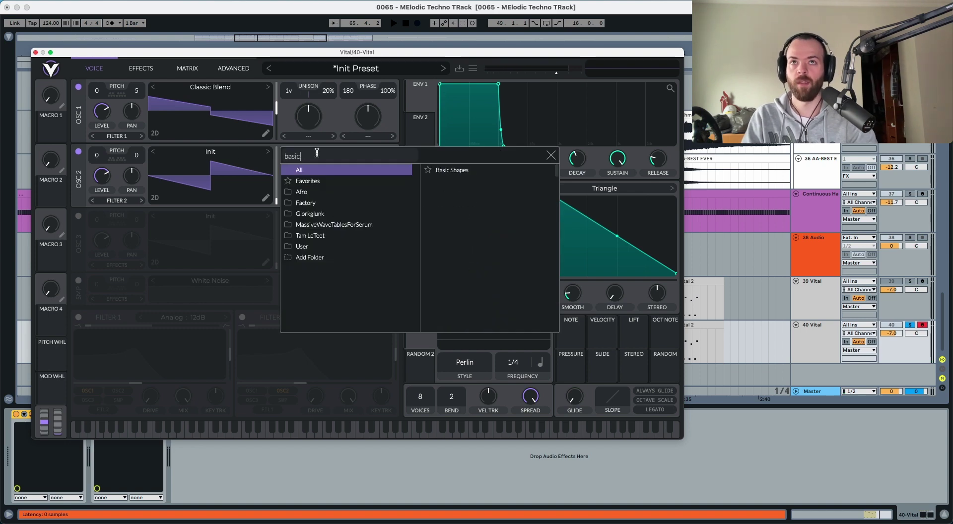
left_click(452, 170)
left_click(551, 155)
- Audition oscillator 2 and raise its wavetable position to the square wave shape
key("space")
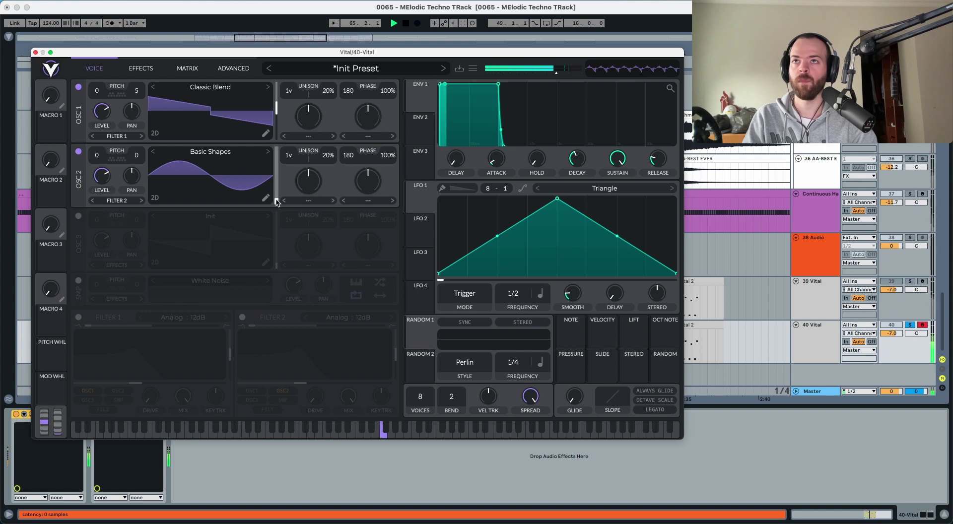
key("space")
mouse_move(277, 201)
left_click_drag(277, 201, 274, 167)
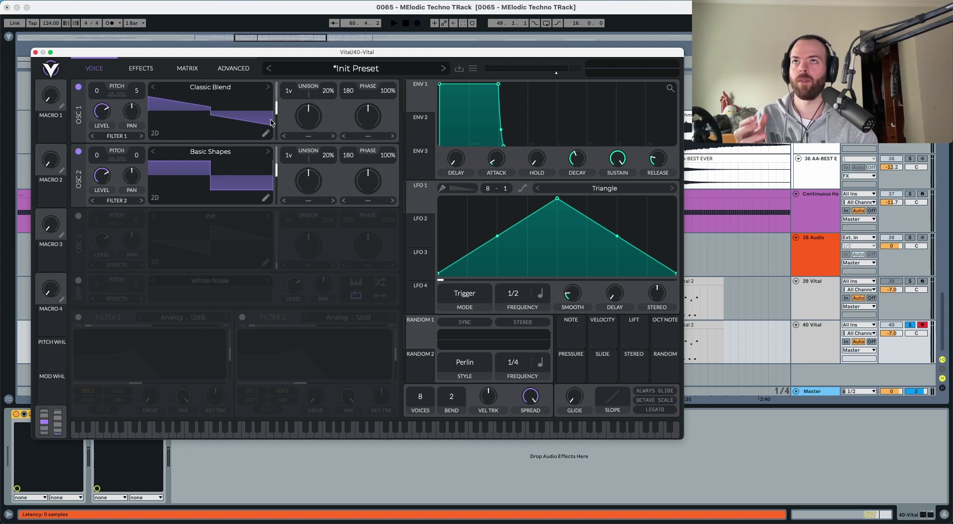
- Set unison to 10 voices with 3% detune on oscillator 1 and 6 voices with 4% detune on oscillator 2
left_click_drag(289, 92, 294, 38)
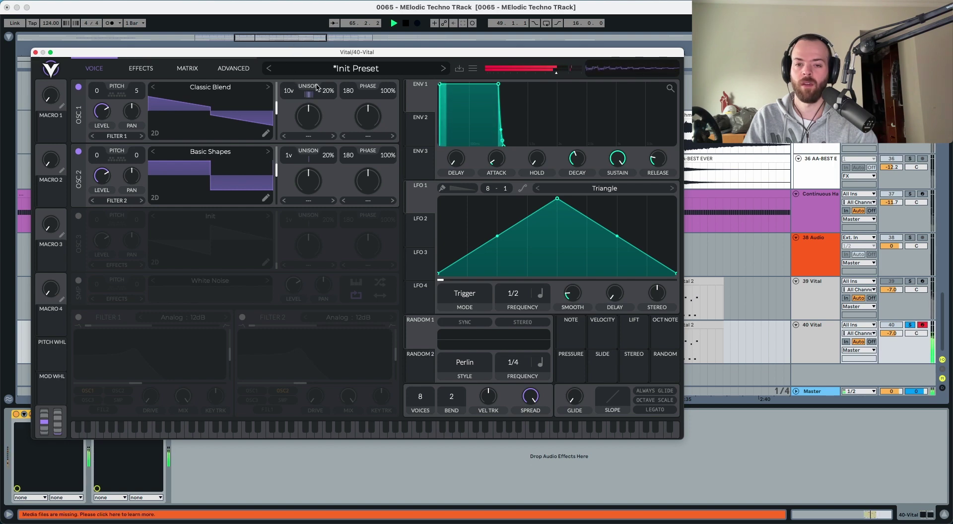
left_click_drag(328, 91, 328, 115)
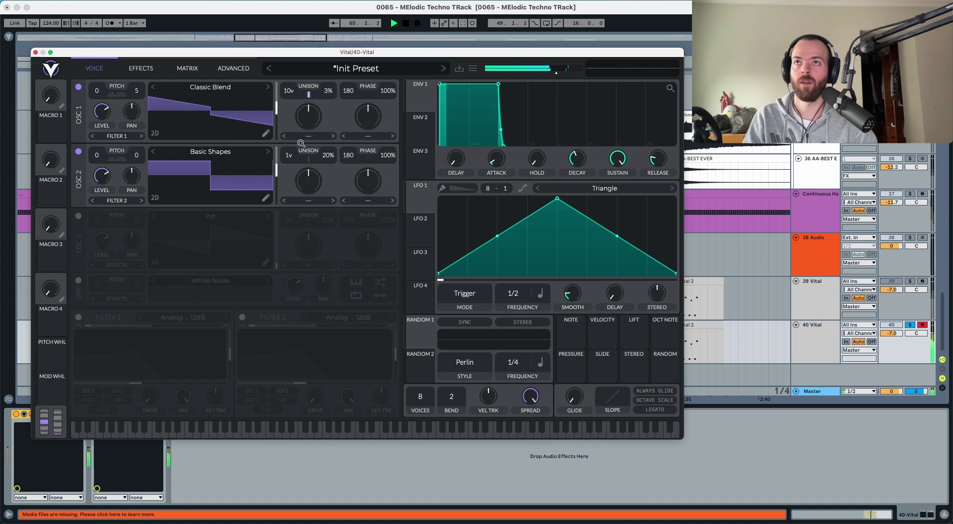
left_click_drag(292, 158, 300, 140)
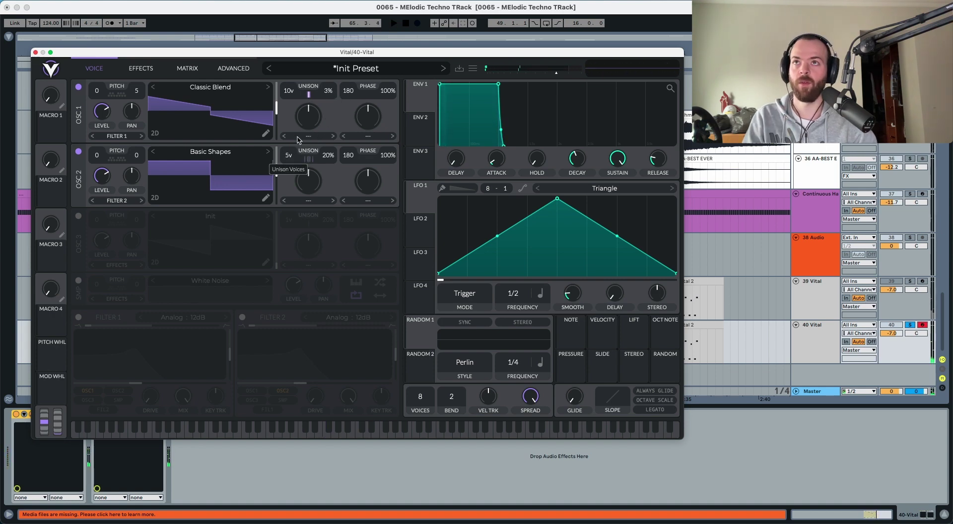
key("space")
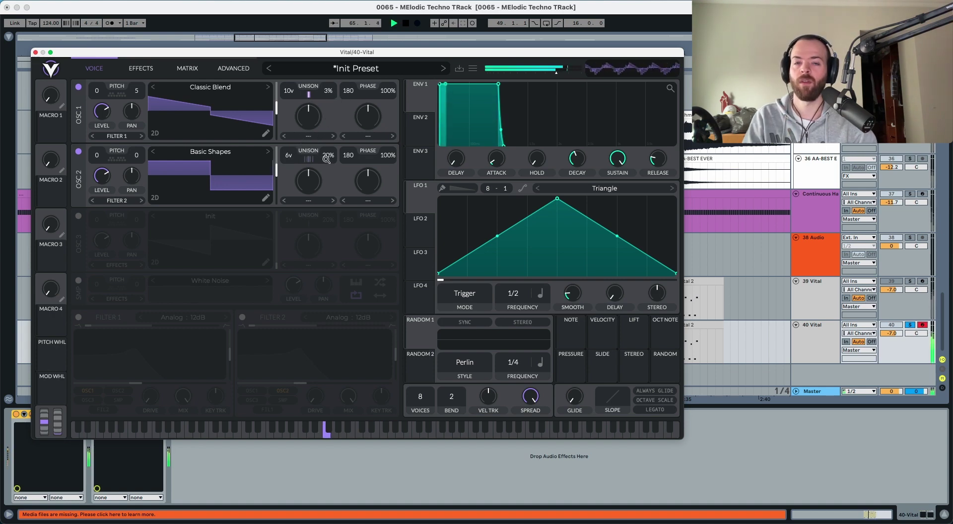
key("space")
left_click_drag(327, 156, 327, 184)
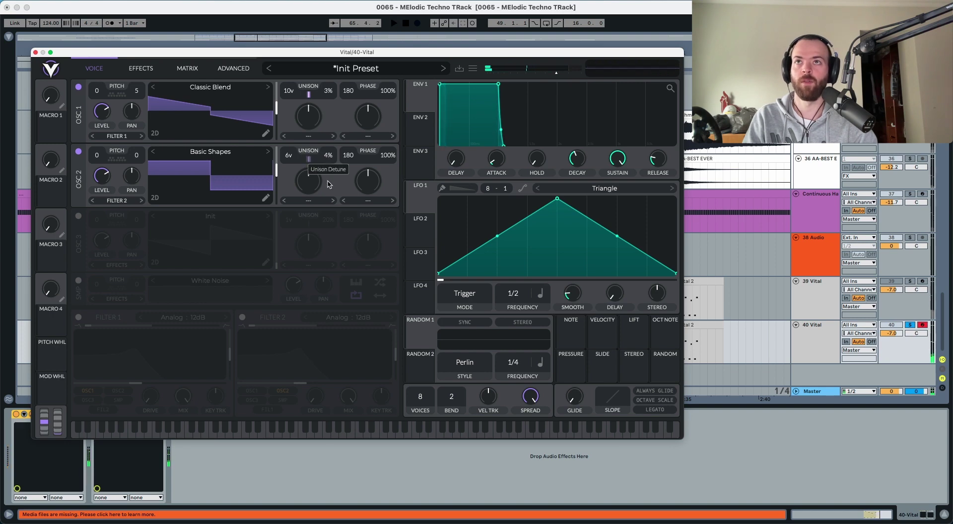
key("space")
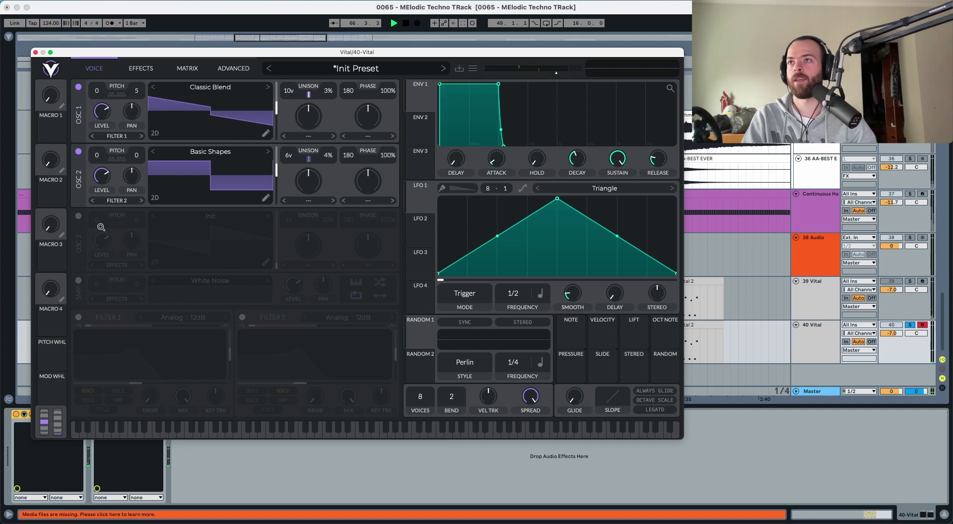
- Enable oscillator 3 with pitch -12 and fine pitch 3, audition the sound, and set oscillator 2's fine pitch to -3
key("space")
left_click(79, 216)
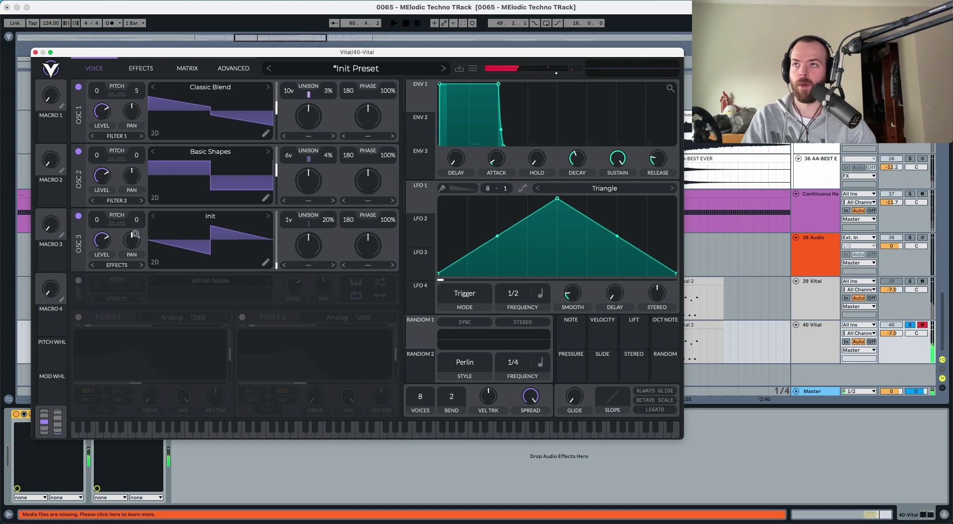
left_click_drag(98, 221, 101, 234)
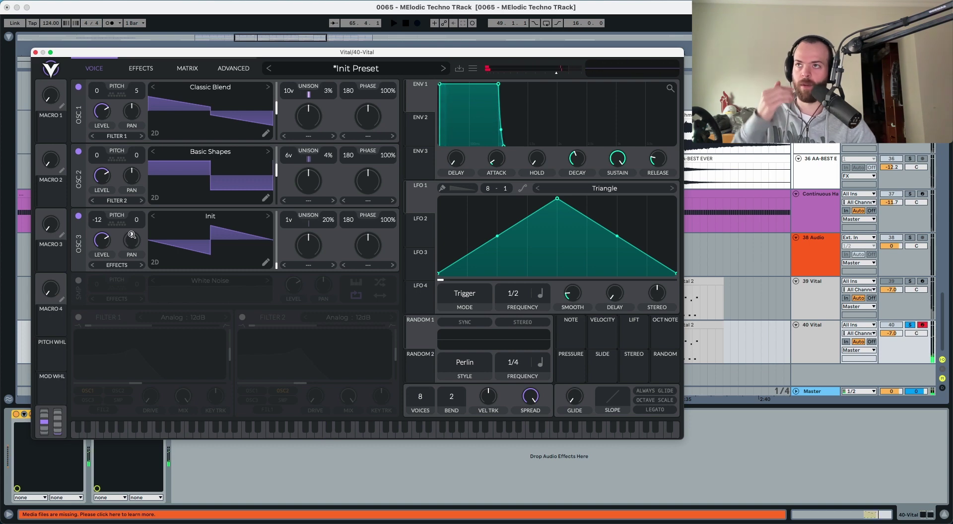
left_click_drag(137, 223, 139, 225)
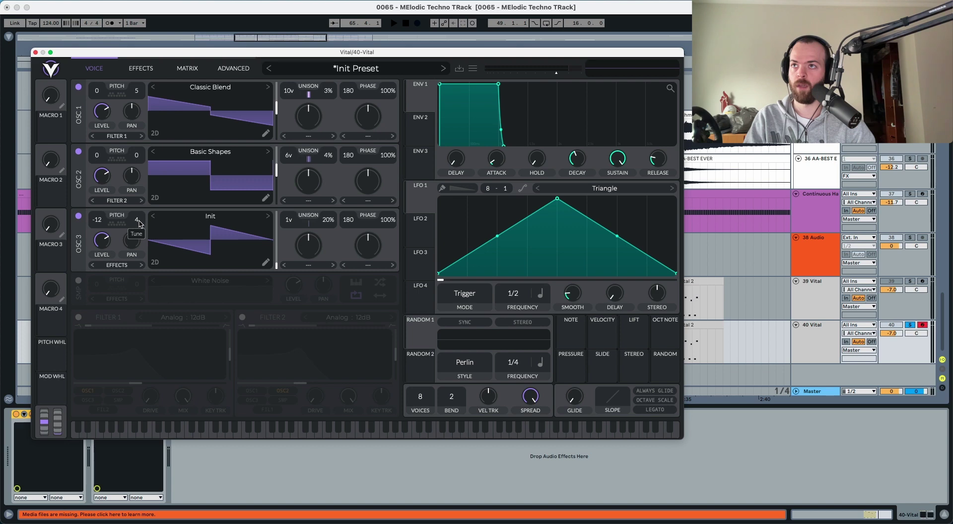
key("space")
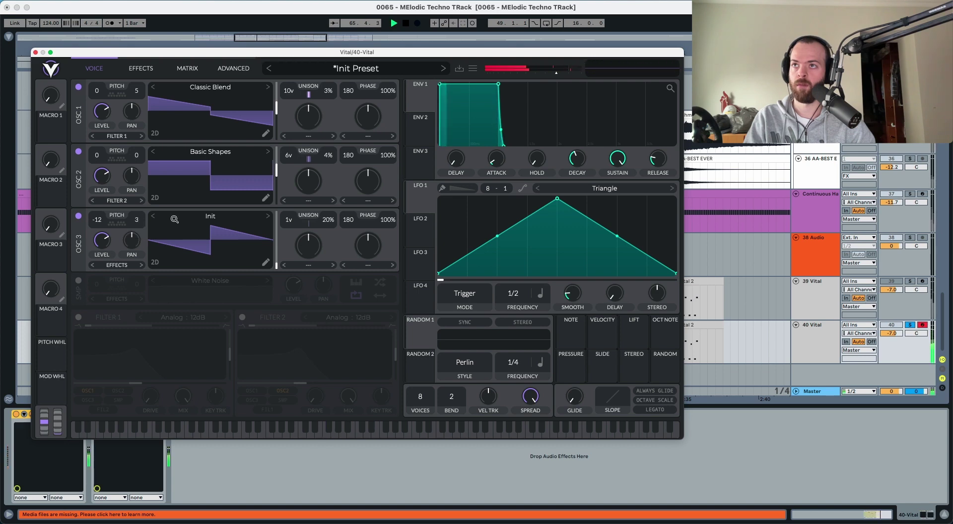
left_click_drag(141, 158, 142, 160)
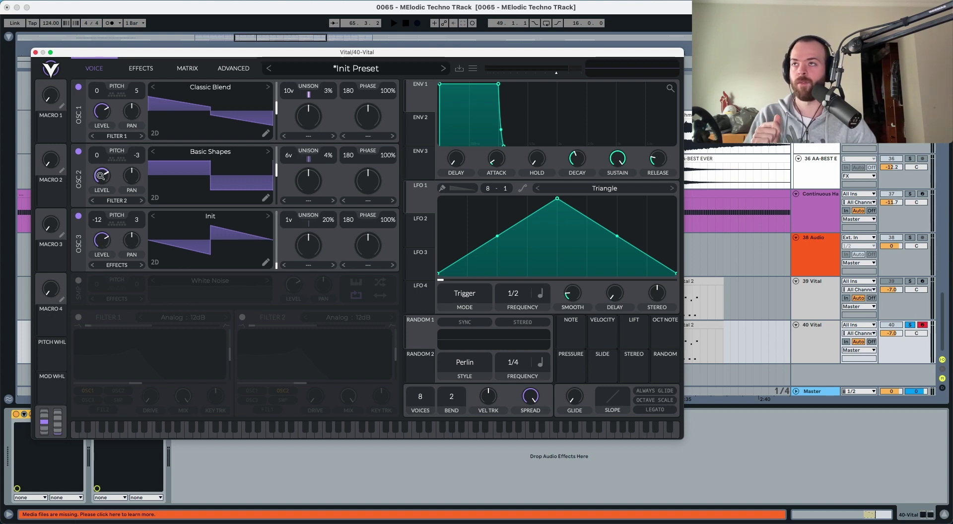
- Turn the levels of oscillators 1 and 2 down to zero and lower oscillator 3's level
left_click_drag(101, 175, 100, 219)
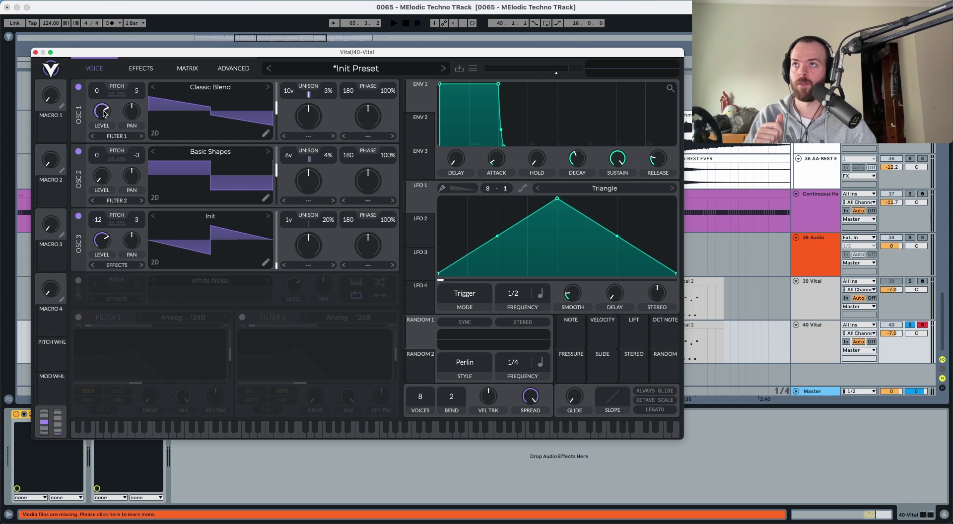
left_click_drag(101, 111, 103, 253)
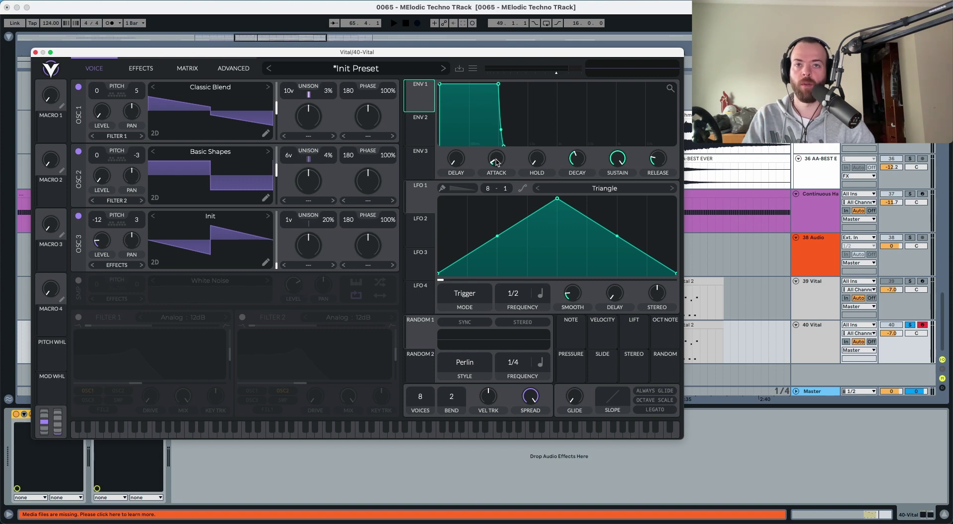
- Shape envelope 1 with a slightly longer attack, a shorter decay, sustain at about 0.47 and release at about 0.09 s
mouse_move(497, 161)
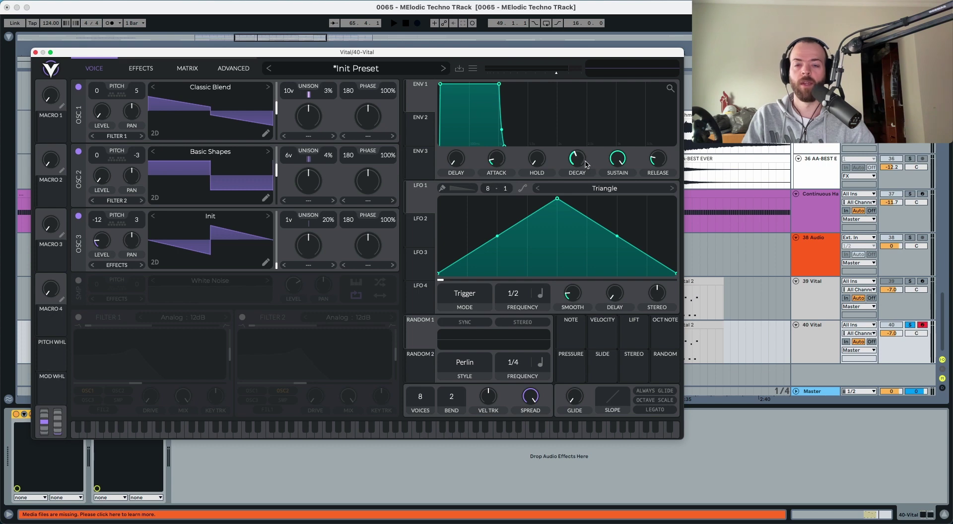
left_click_drag(582, 164, 612, 209)
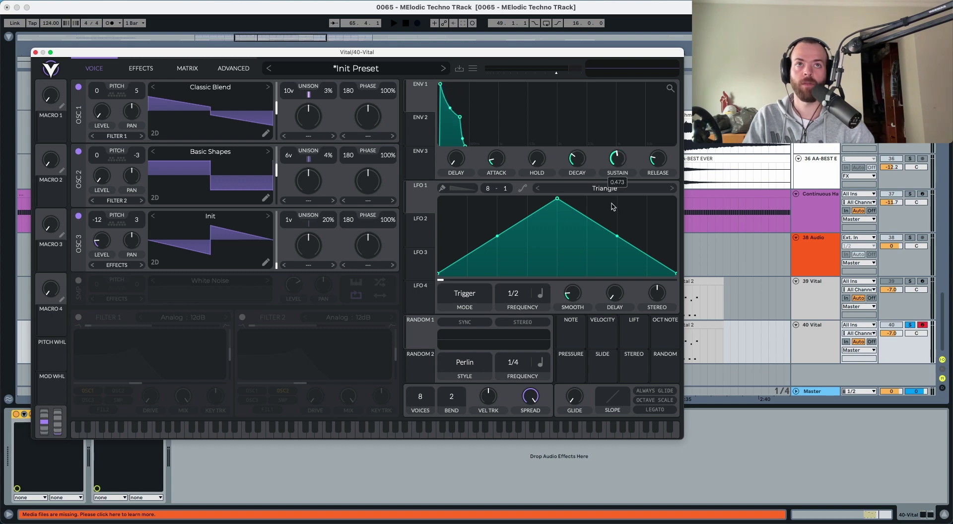
mouse_move(657, 164)
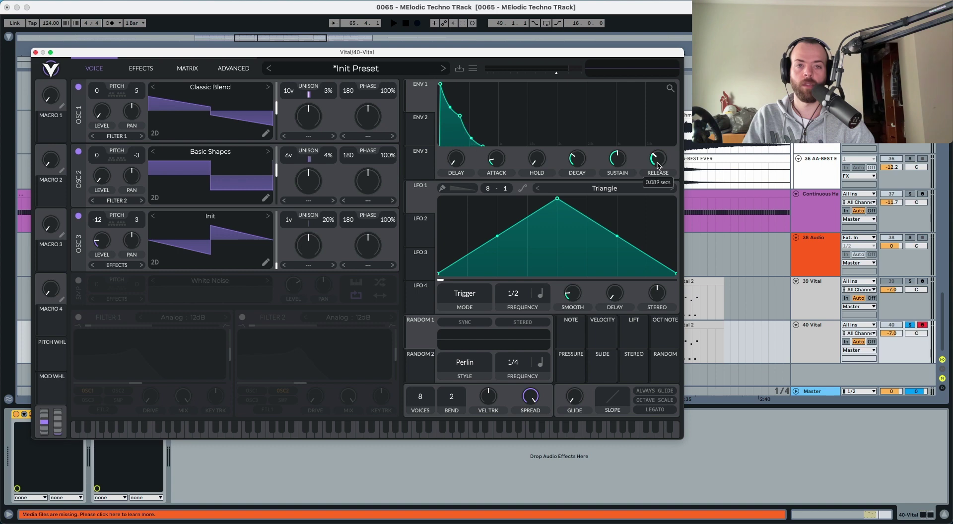
left_click_drag(658, 165, 661, 159)
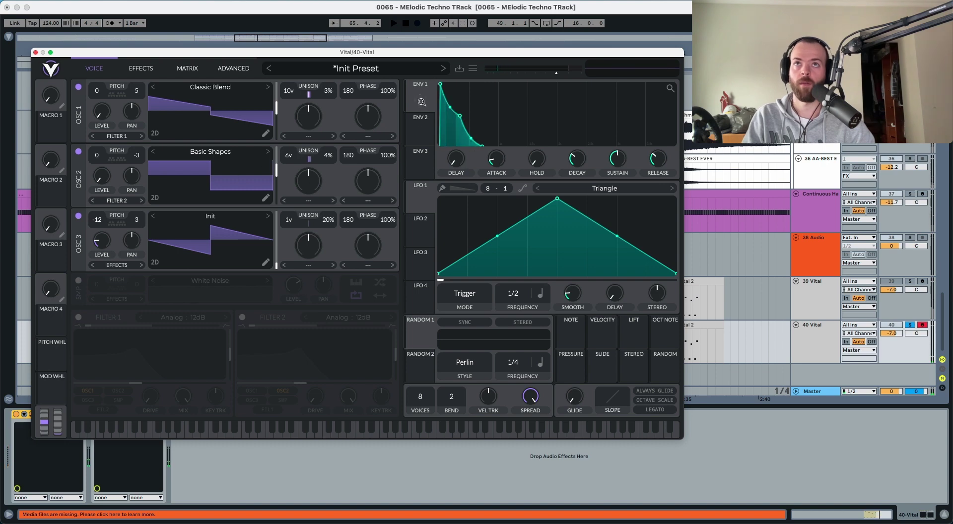
- Assign envelope 1 as modulation to the levels of oscillators 1, 2 and 3
left_click_drag(420, 97, 139, 124)
left_click_drag(104, 119, 102, 115)
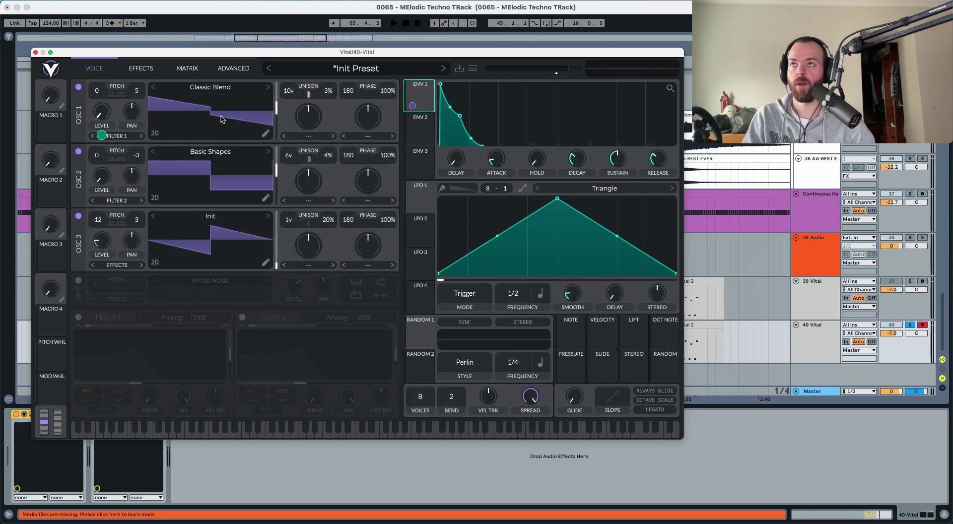
left_click_drag(413, 106, 102, 176)
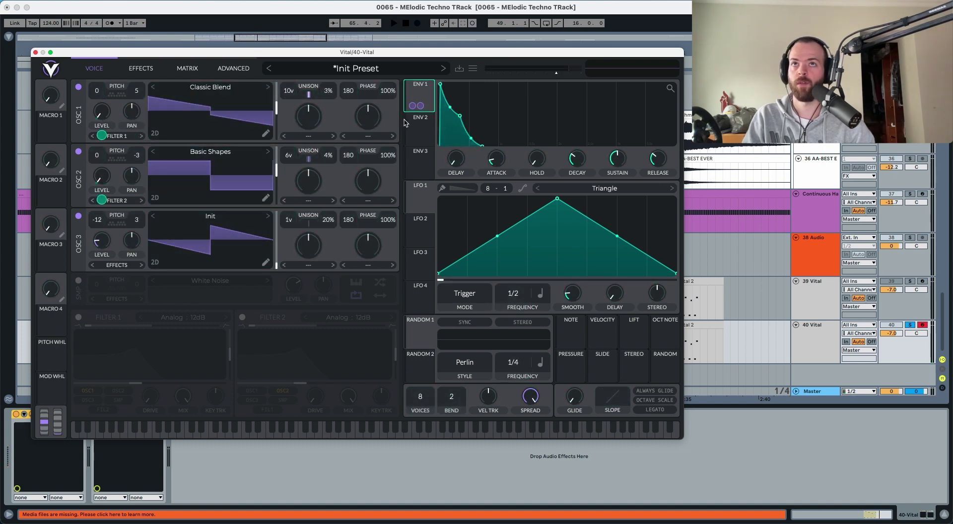
left_click_drag(418, 101, 102, 239)
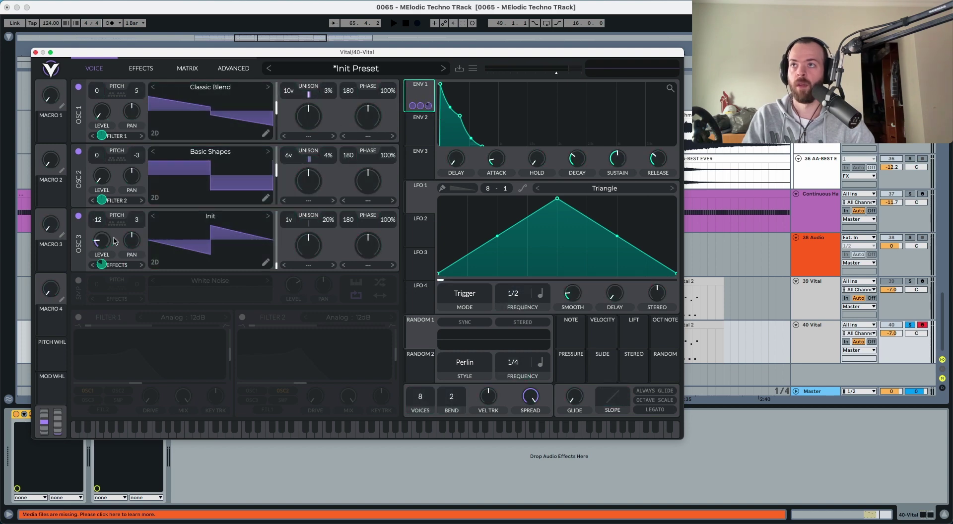
- Set envelope 1's level modulation to about 0.75 on oscillator 1, 0.74 on oscillator 2 and 0.44 on oscillator 3, auditioning the result
mouse_move(101, 136)
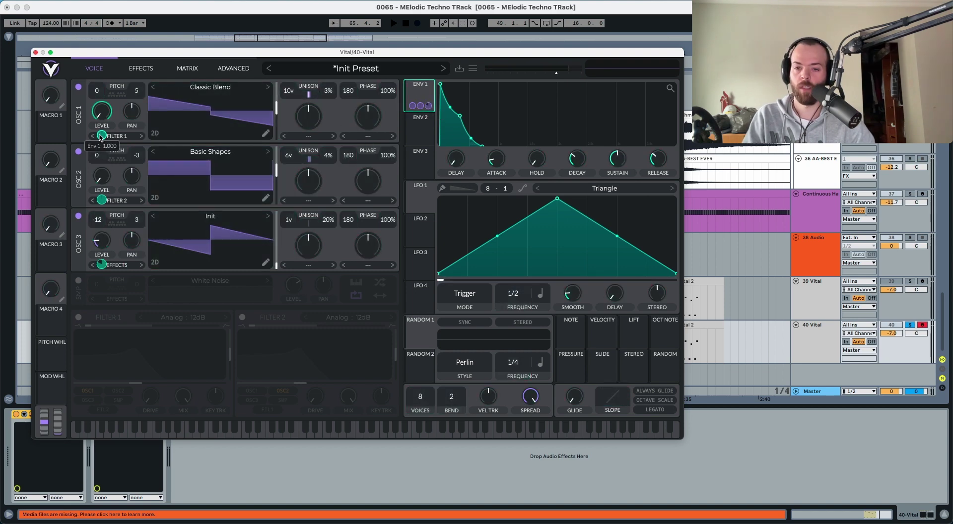
left_click_drag(100, 137, 100, 147)
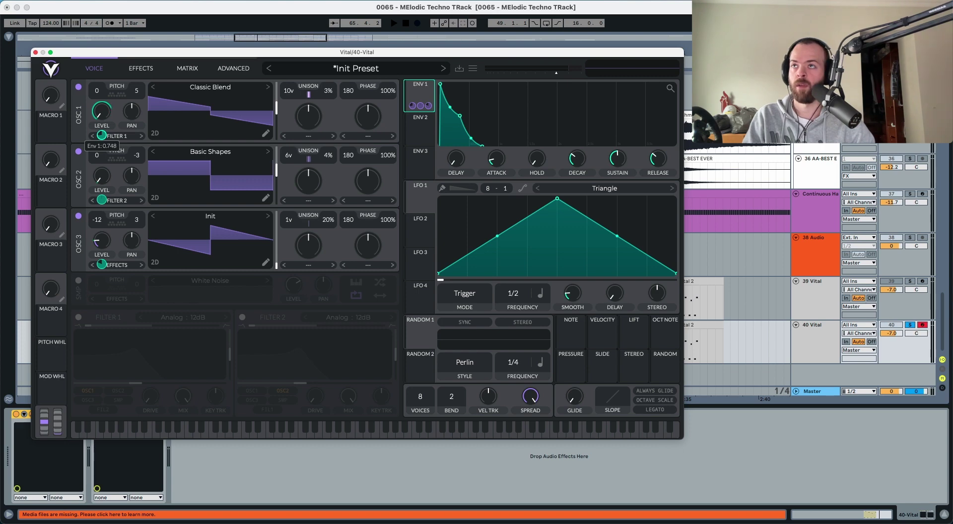
mouse_move(101, 201)
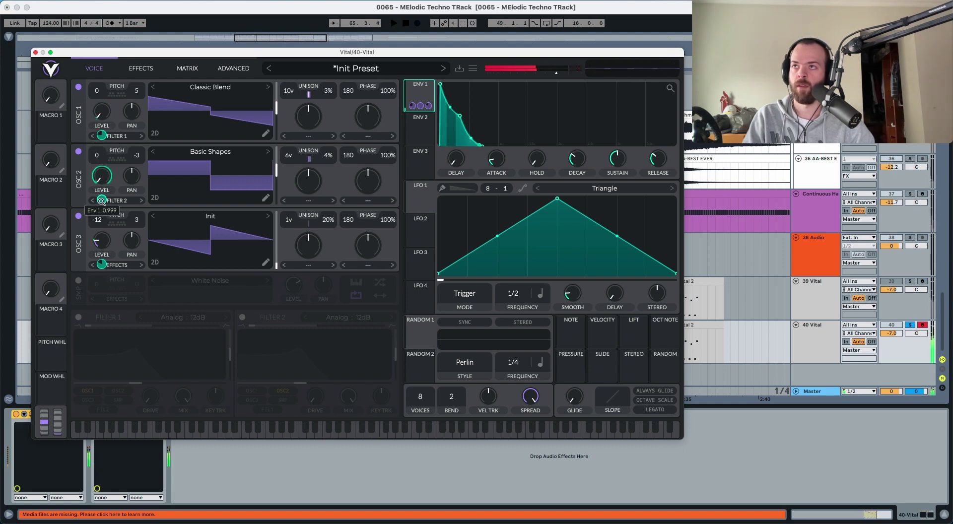
left_click_drag(102, 200, 101, 202)
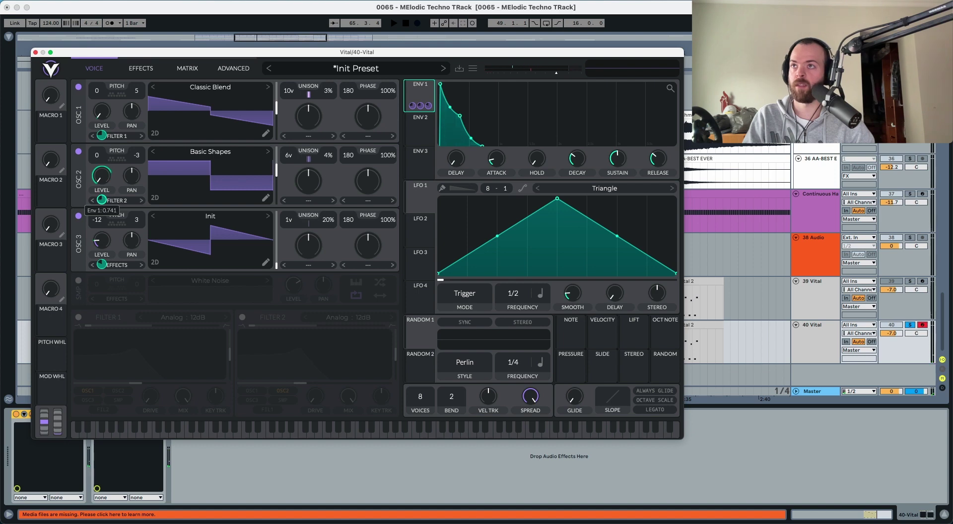
mouse_move(100, 265)
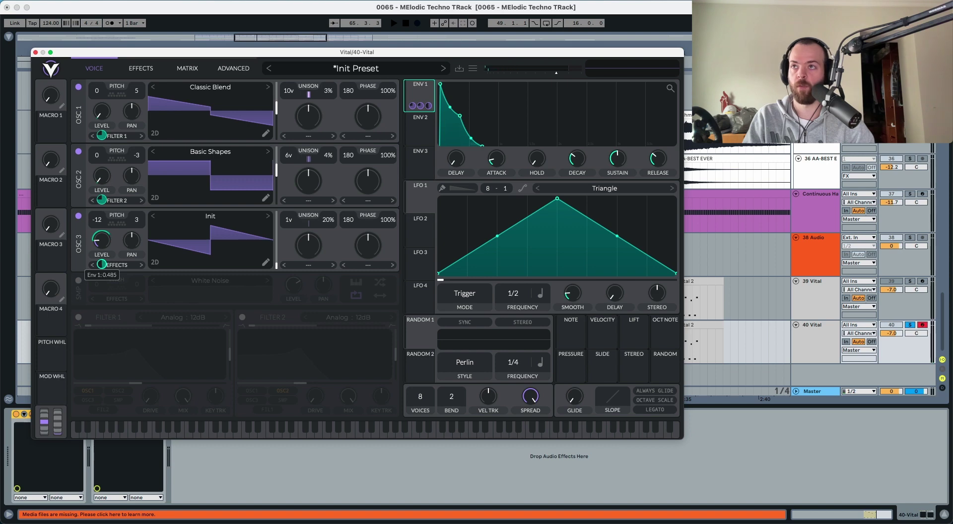
key("space")
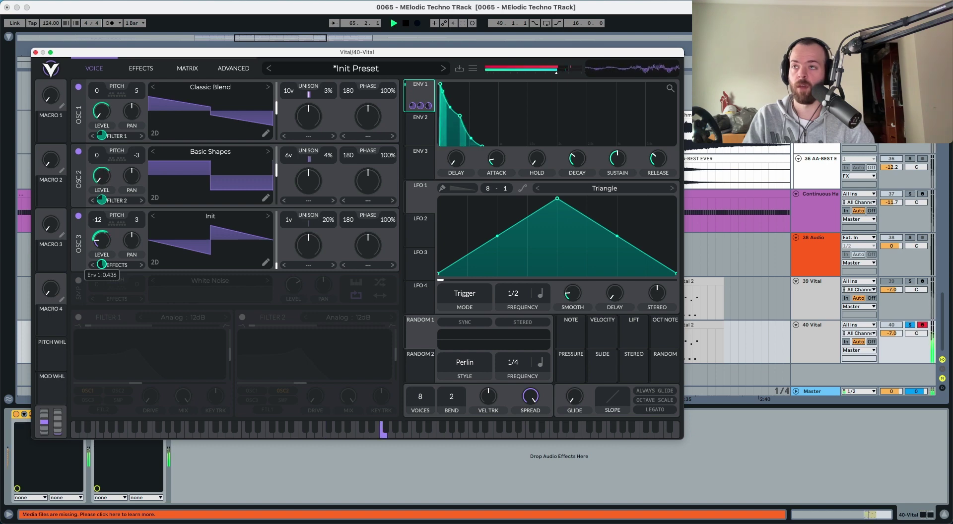
key("space")
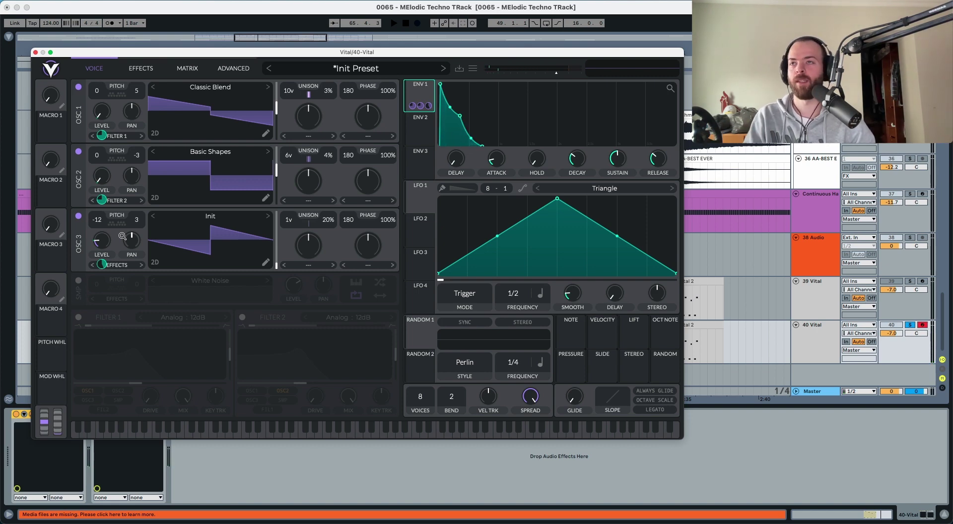
key("space")
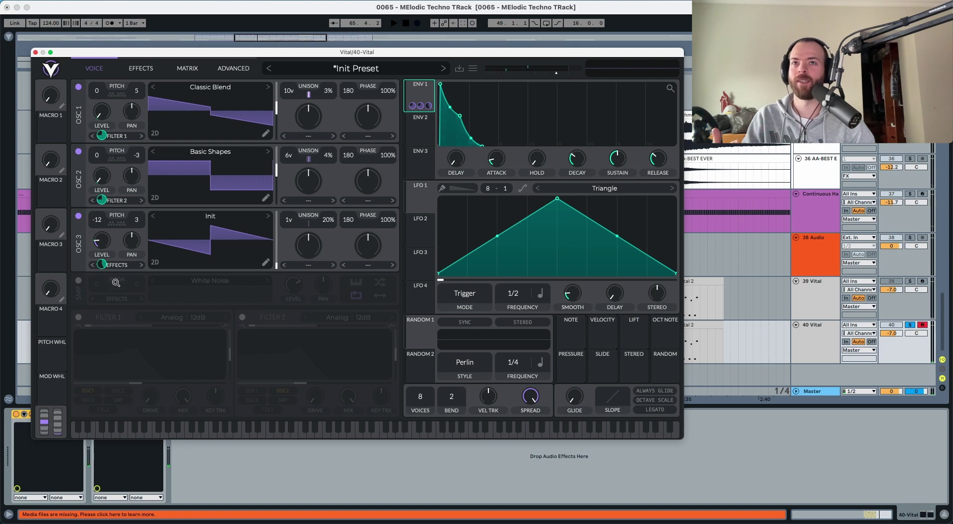
- Enable the White Noise sampler, lower its level, and modulate that level with envelope 1
left_click(78, 281)
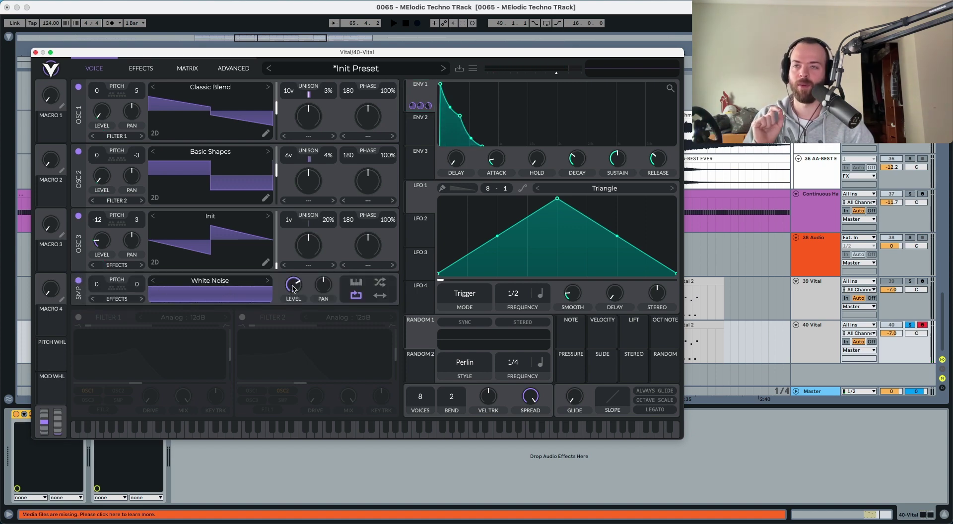
left_click_drag(294, 289, 284, 348)
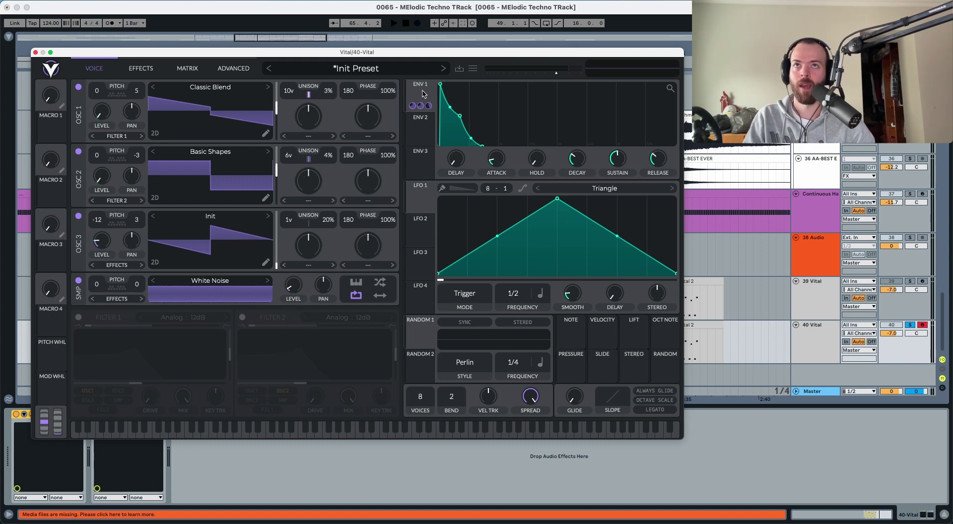
left_click_drag(420, 105, 294, 285)
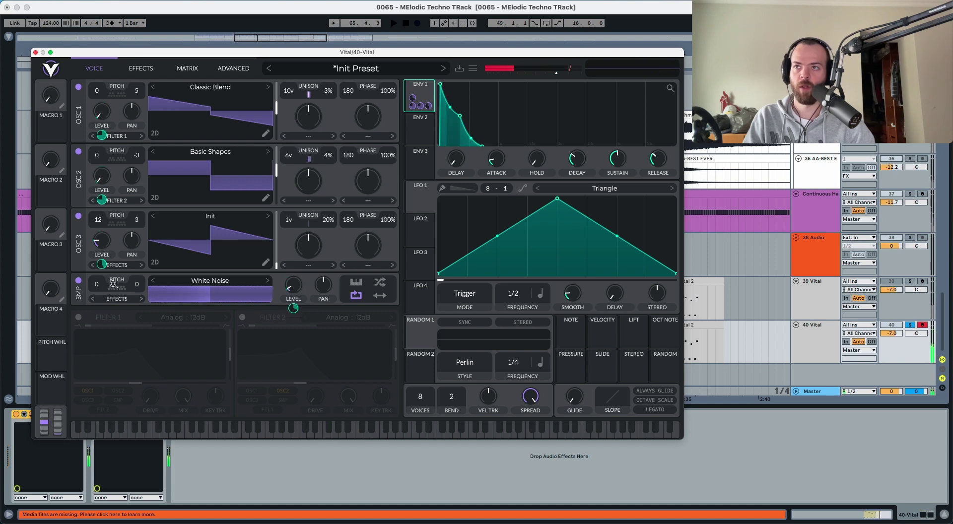
- Compare the lead with and without the White Noise sampler during playback, leaving the sampler enabled
left_click(79, 280)
key("space")
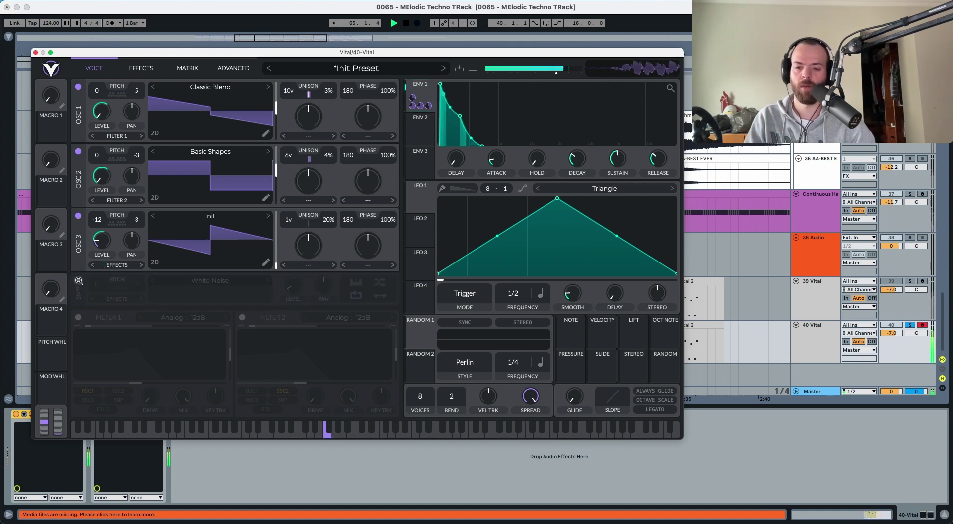
left_click(78, 280)
key("space")
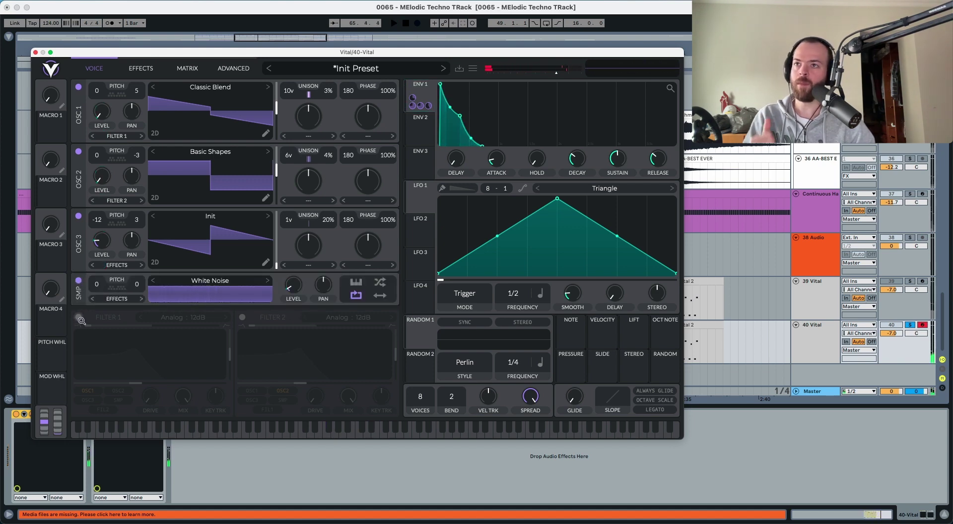
- Enable filter 1, route all three oscillators and the sampler into it, and lower its cutoff to about 160 Hz
left_click(78, 318)
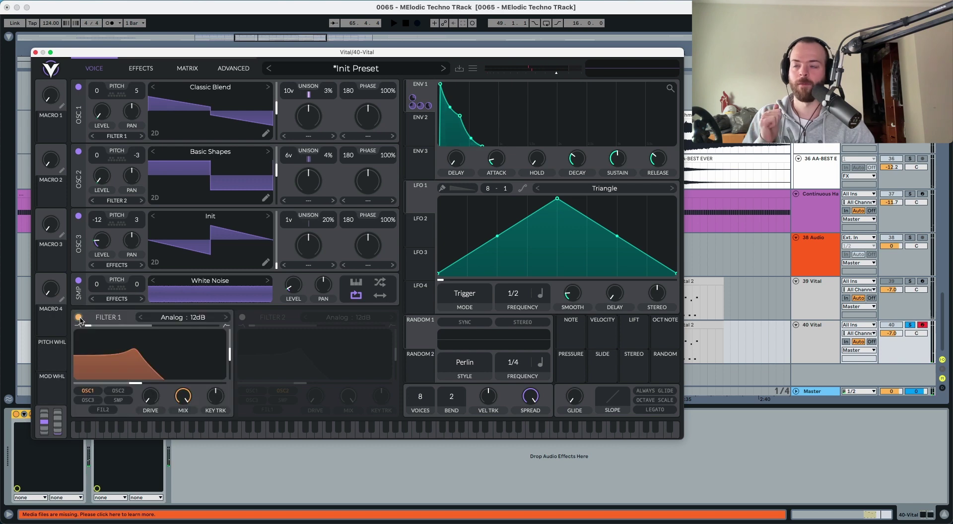
left_click(99, 400)
left_click(121, 400)
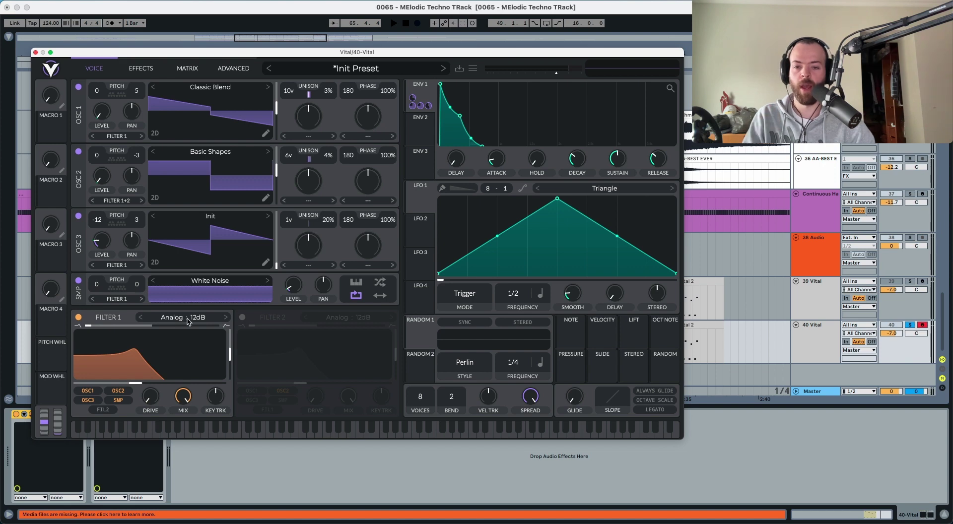
left_click_drag(135, 383, 124, 384)
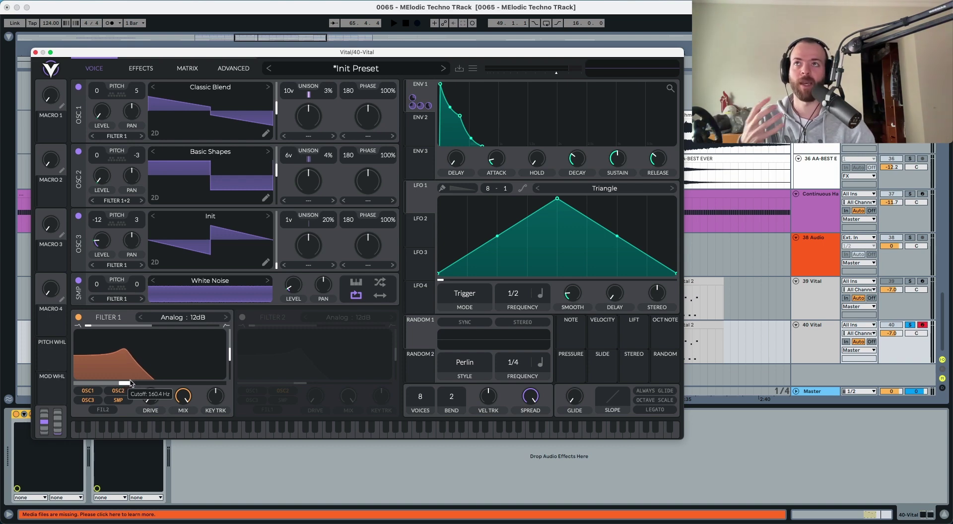
- Check the display frequency unit options, choose Hz, and return to the oscillator and filter view
left_click(233, 68)
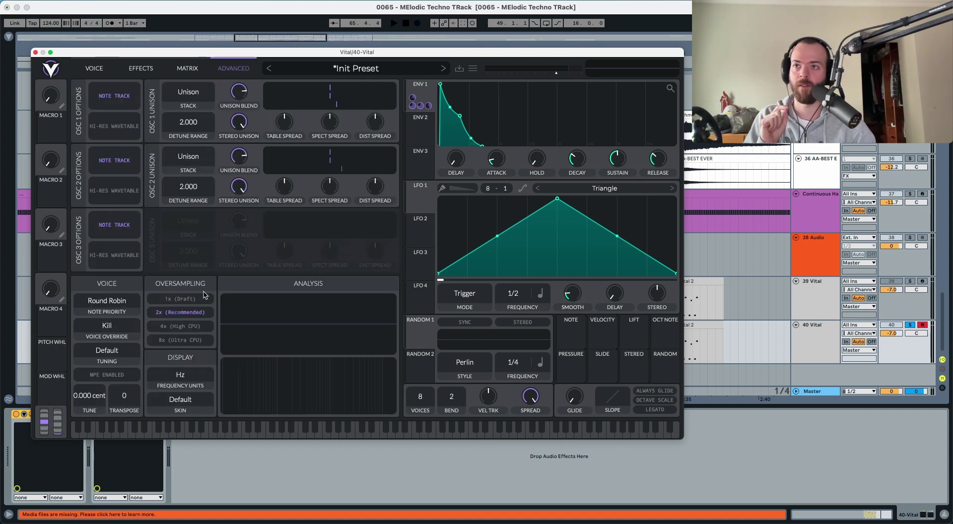
left_click(187, 381)
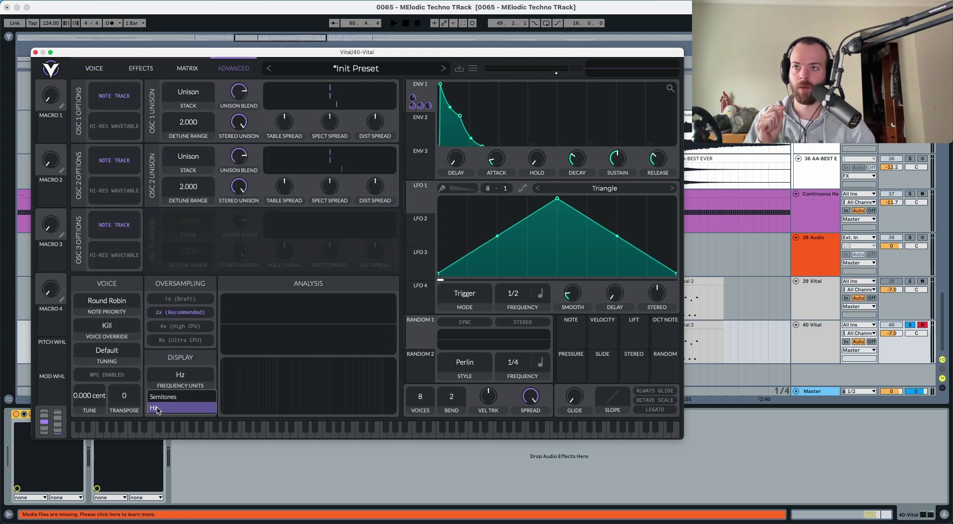
left_click(155, 408)
left_click(94, 68)
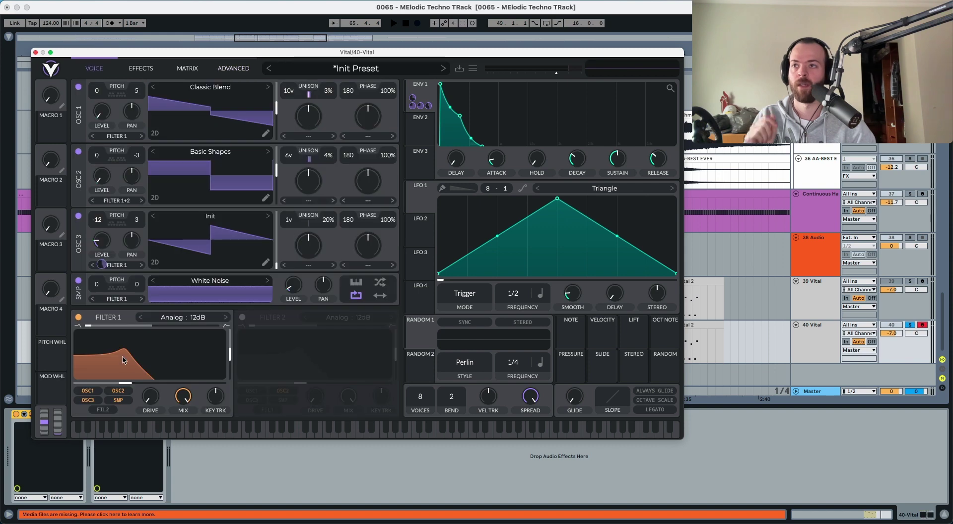
mouse_move(126, 383)
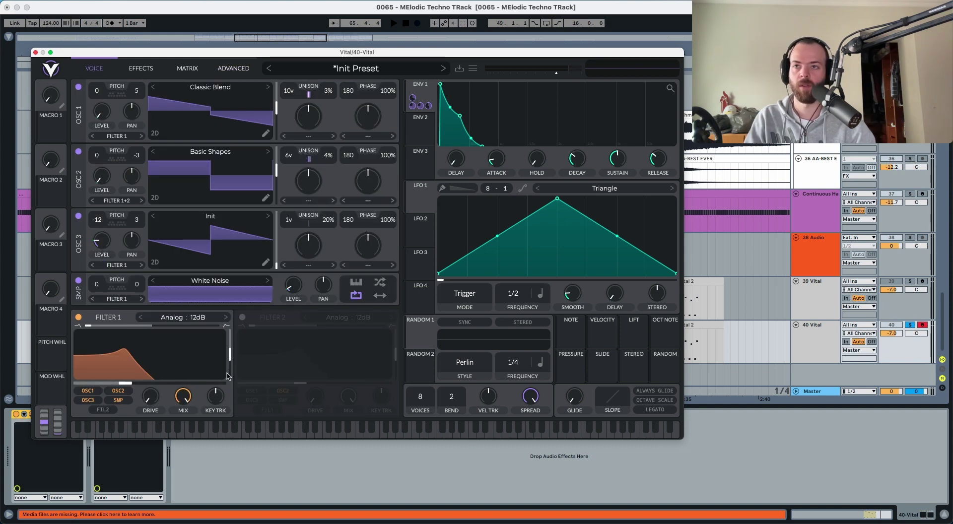
mouse_move(229, 358)
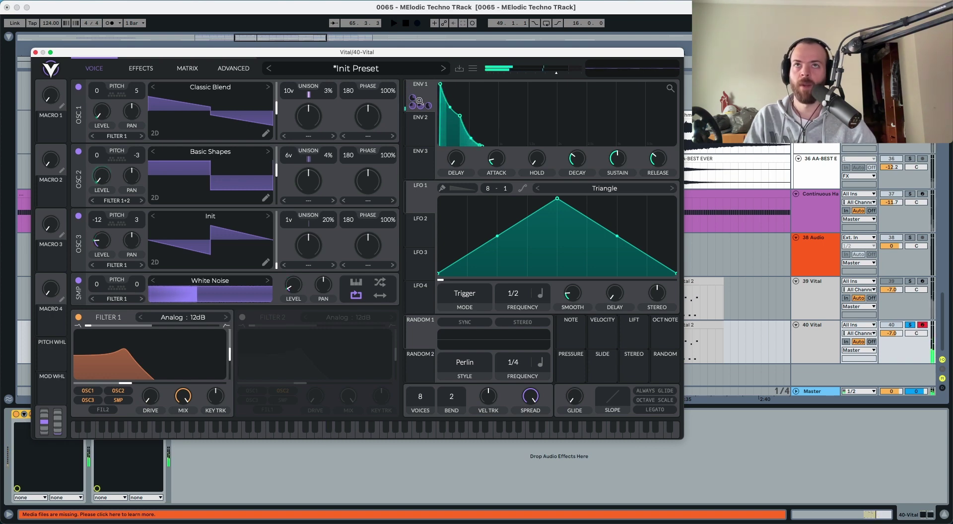
- Modulate filter 1's cutoff with envelope 1 at an amount of about 53 and audition the lead
left_click_drag(419, 102, 149, 371)
key("space")
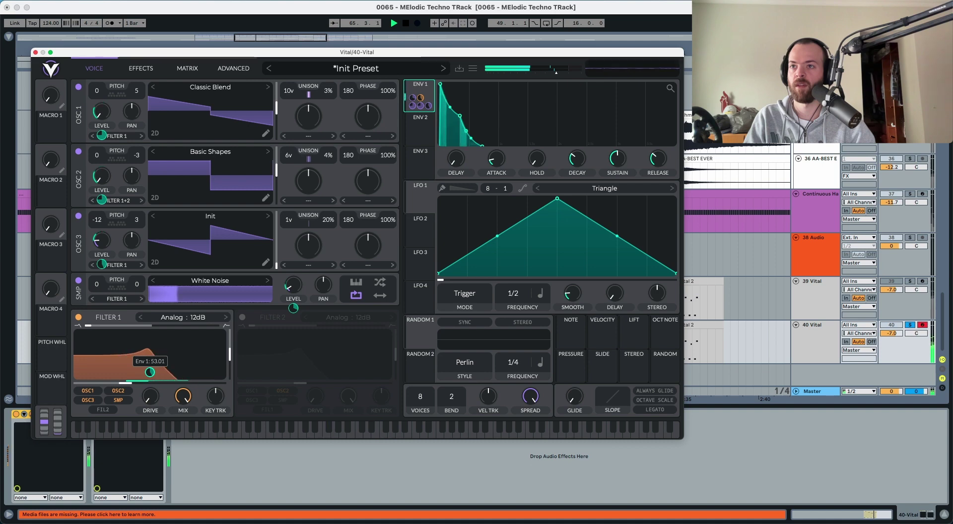
key("space")
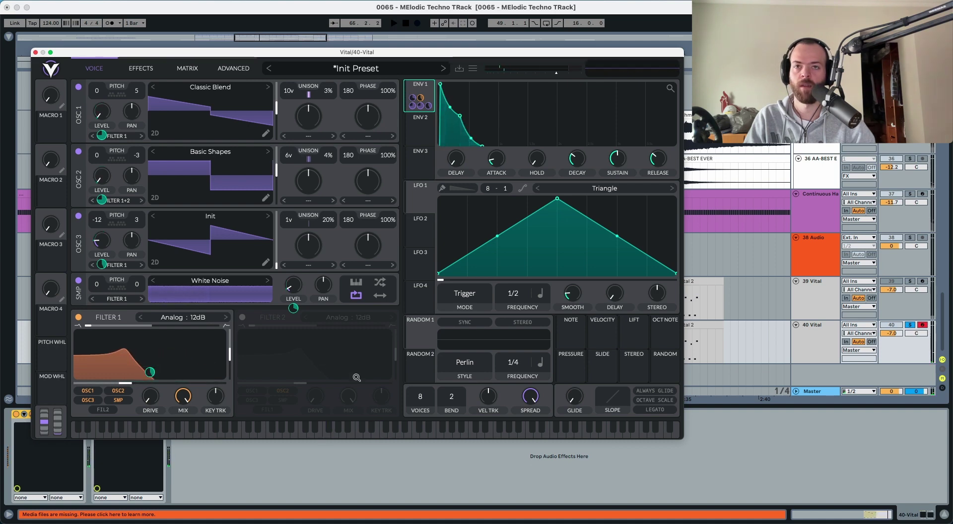
key("space")
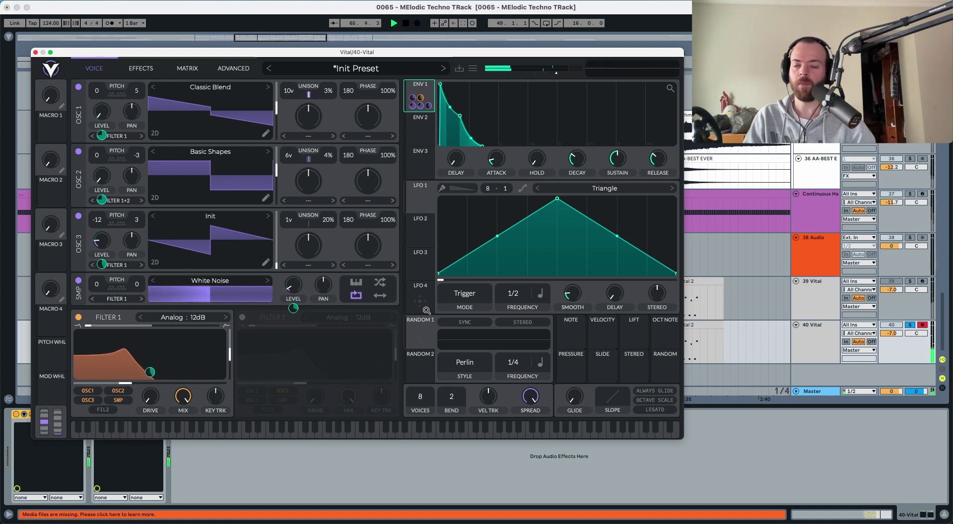
key("space")
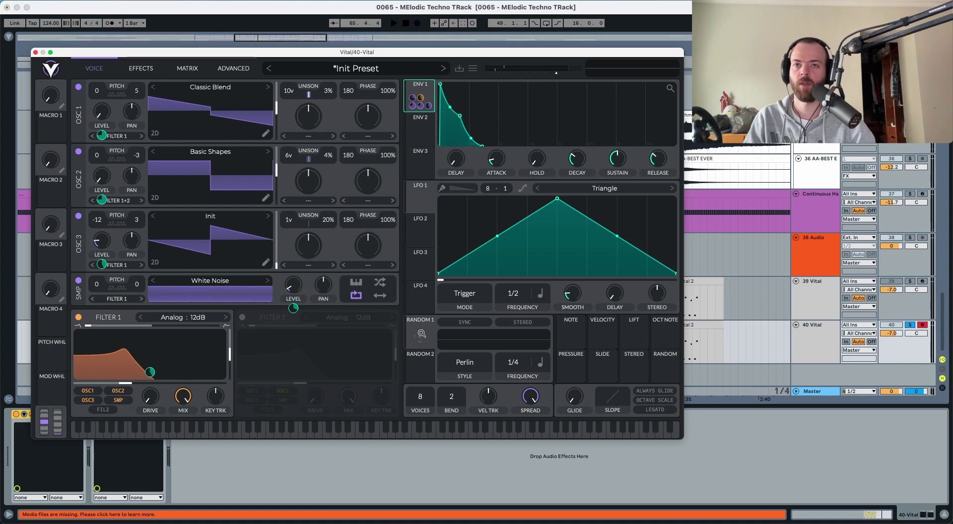
- Add Random 1 modulation to filter 1's cutoff at an amount of about 14.6 and audition the lead
left_click_drag(421, 334, 149, 373)
key("space")
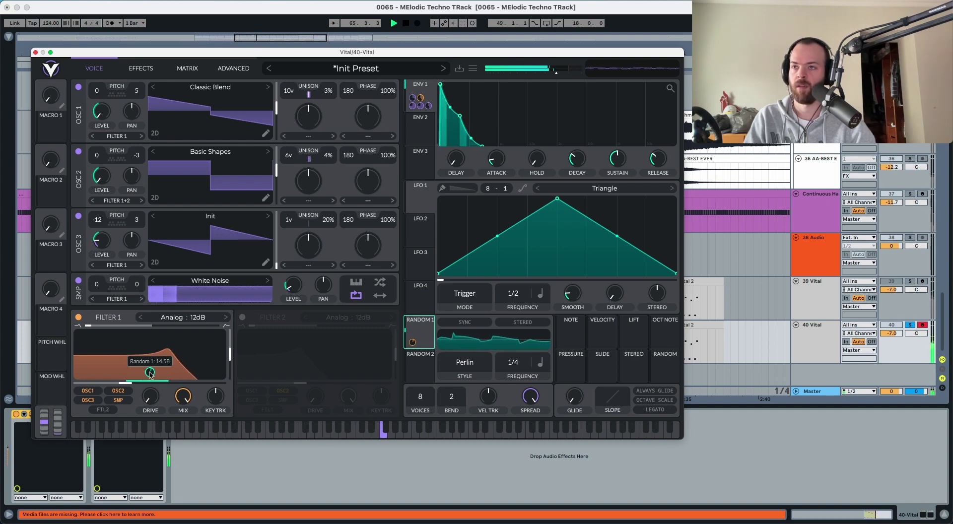
key("space")
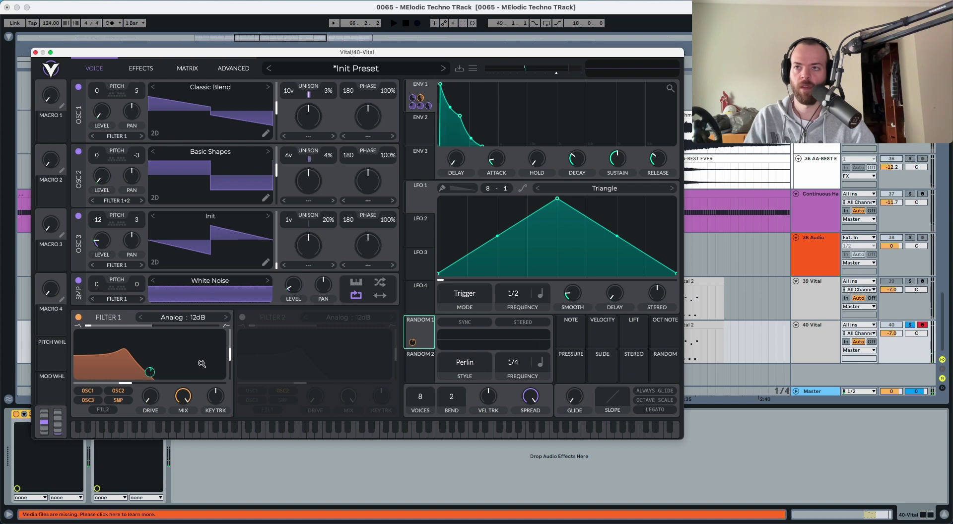
key("space")
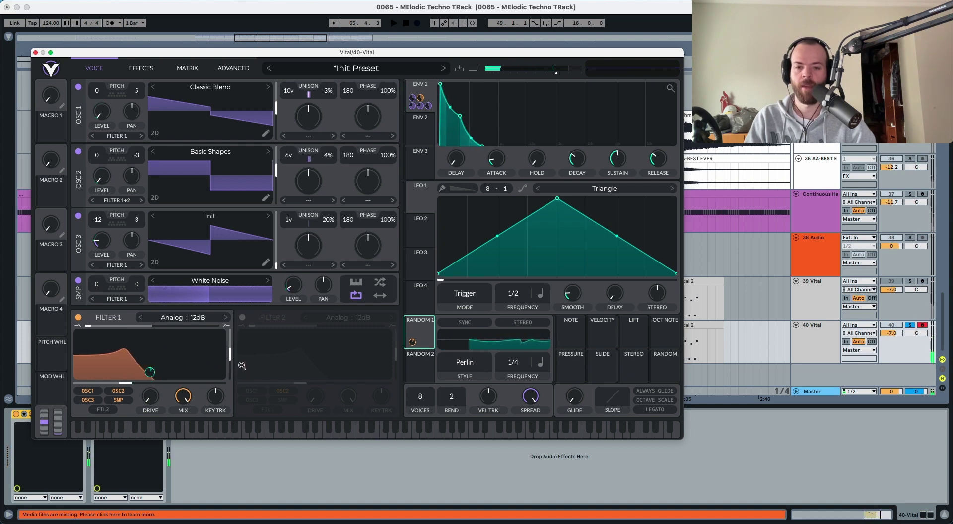
key("space")
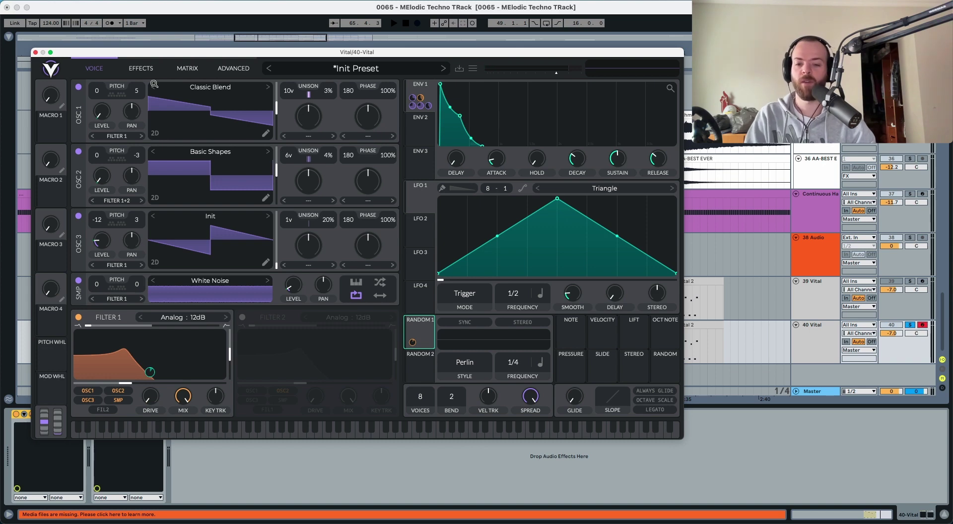
- Reorder the effects chain so that it starts with Eq, Distortion, Chorus, Delay and Reverb
left_click(142, 69)
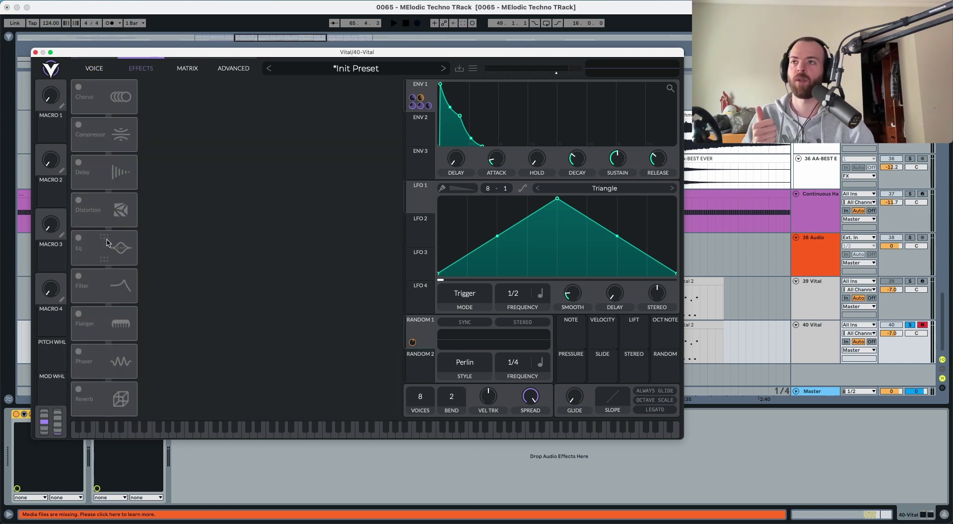
left_click_drag(107, 242, 112, 87)
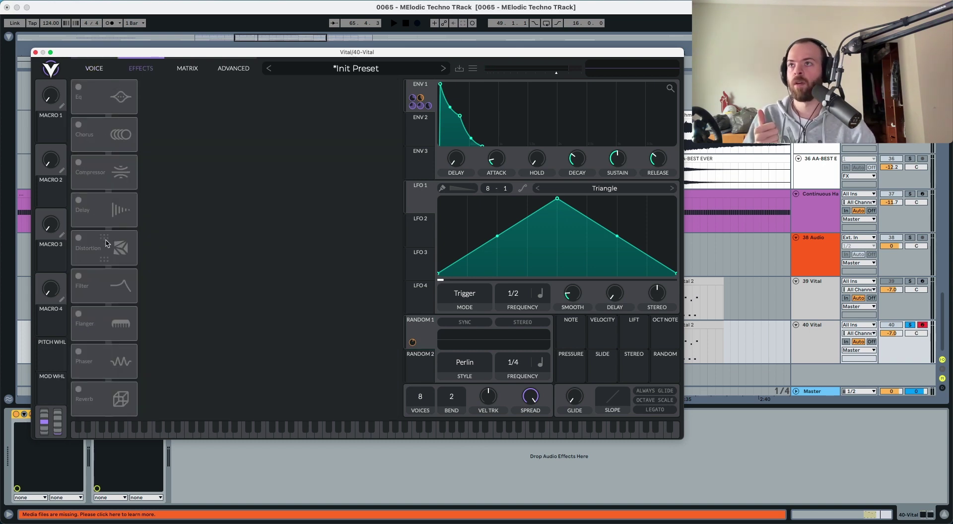
left_click_drag(106, 242, 108, 136)
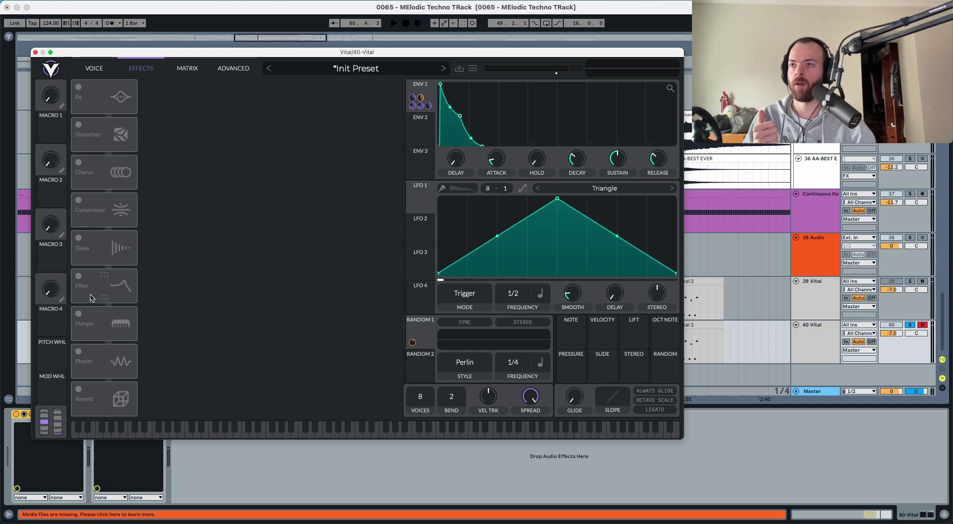
left_click_drag(102, 251, 102, 219)
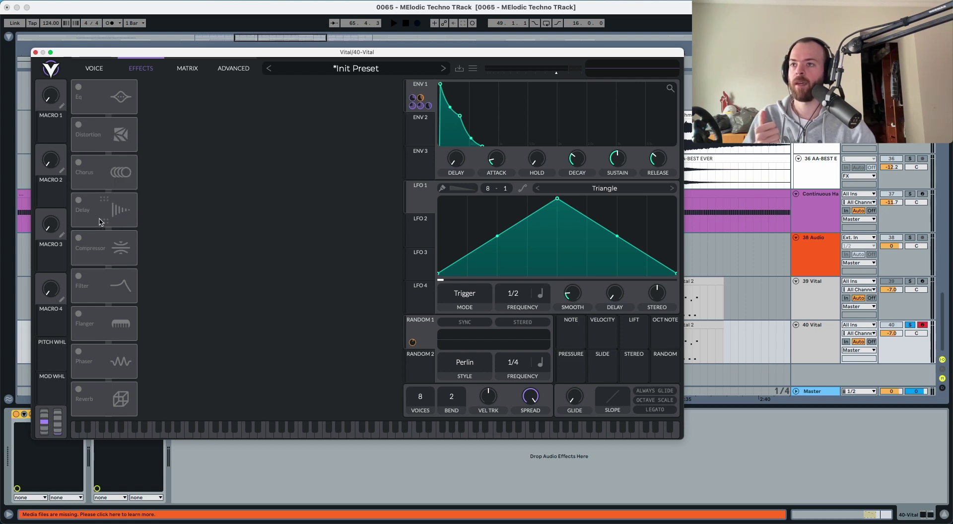
left_click_drag(109, 411, 99, 258)
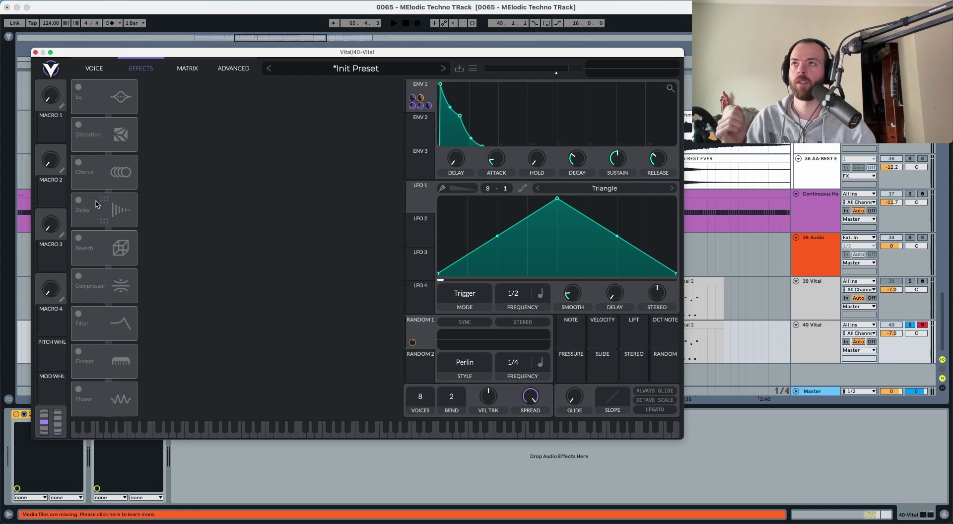
- Enable the EQ, cut its low band's gain with the cutoff at about 61 Hz, and audition the lead
left_click(78, 88)
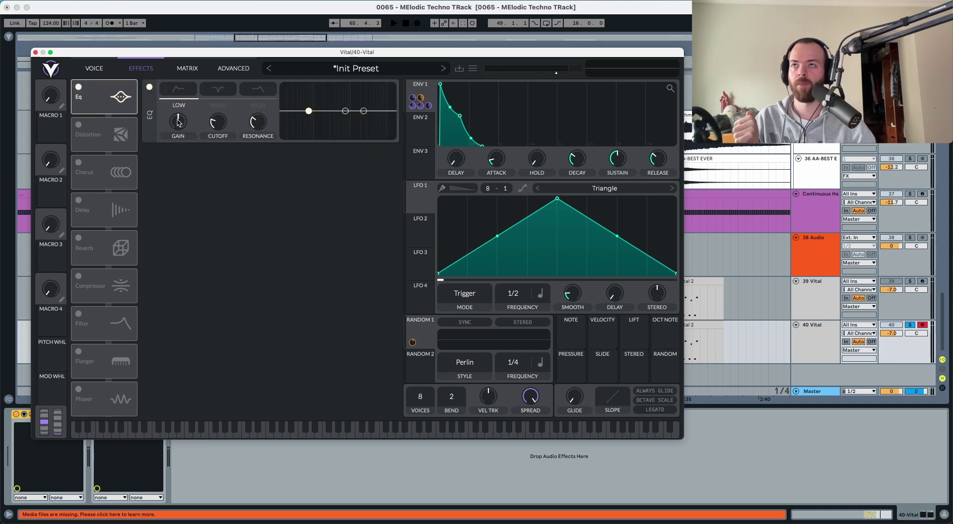
left_click_drag(178, 123, 182, 251)
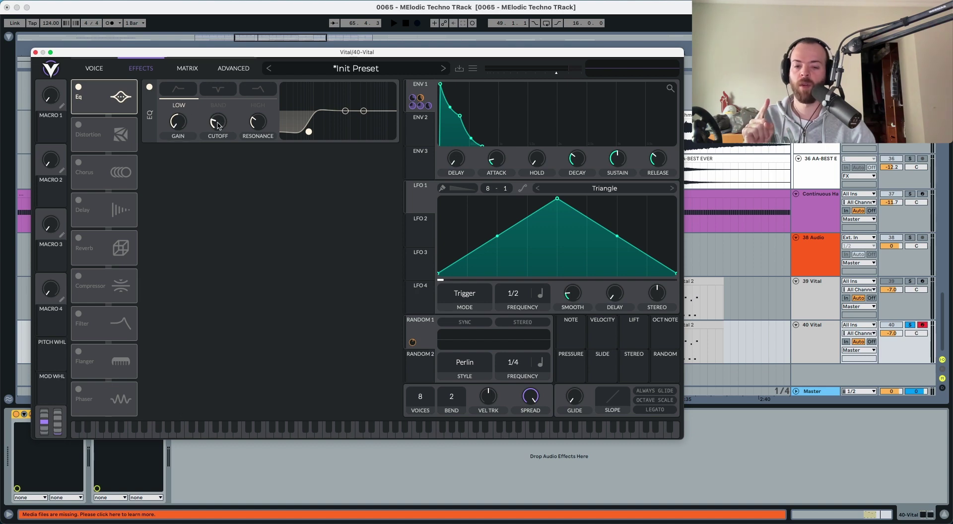
left_click_drag(217, 125, 216, 128)
key("space")
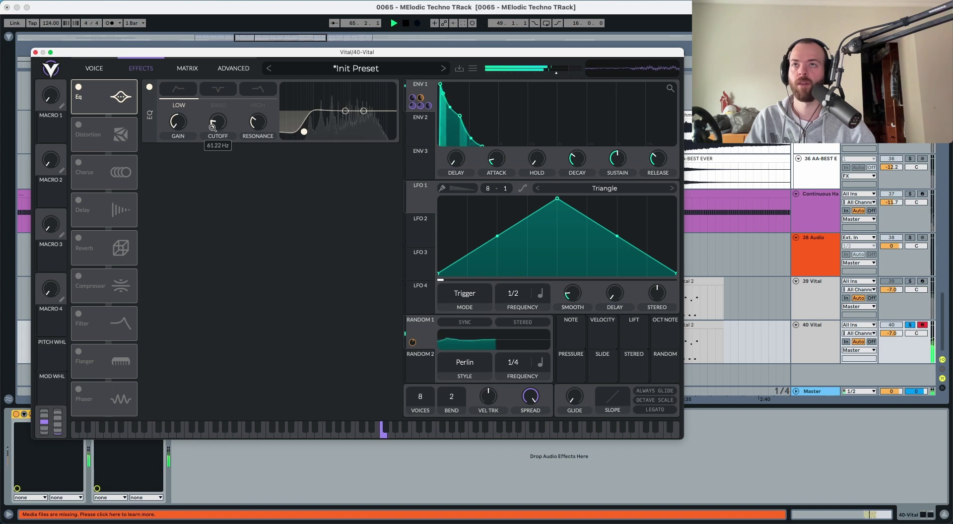
key("space")
- Enable the Soft Clip distortion, raise its drive to about 4.5 dB, and audition the lead
left_click(78, 125)
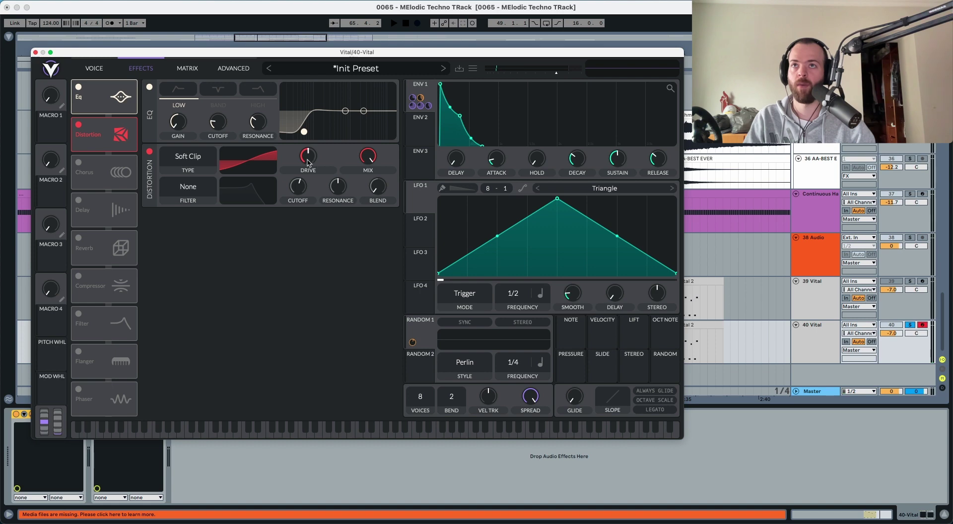
left_click_drag(308, 161, 308, 158)
key("space")
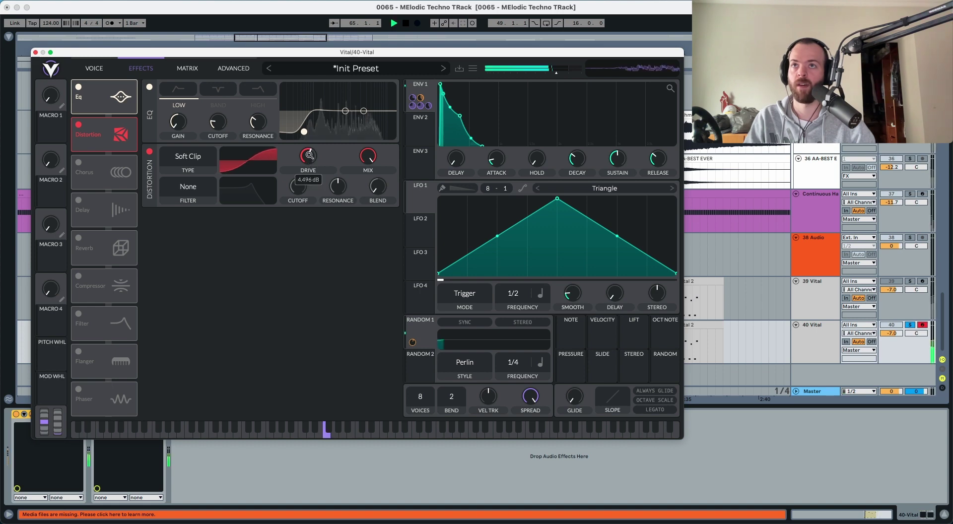
key("space")
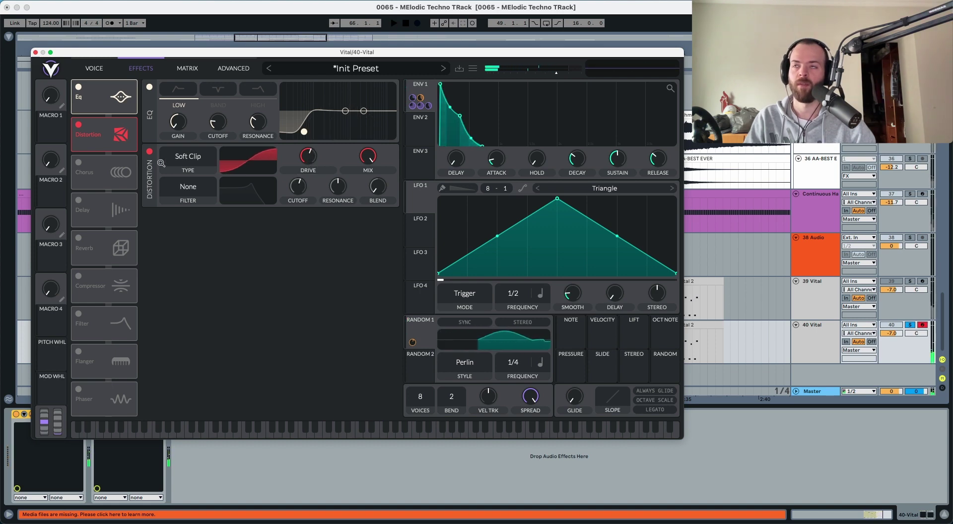
- Enable the Chorus and set its mix to about 22% while auditioning the lead
left_click(79, 164)
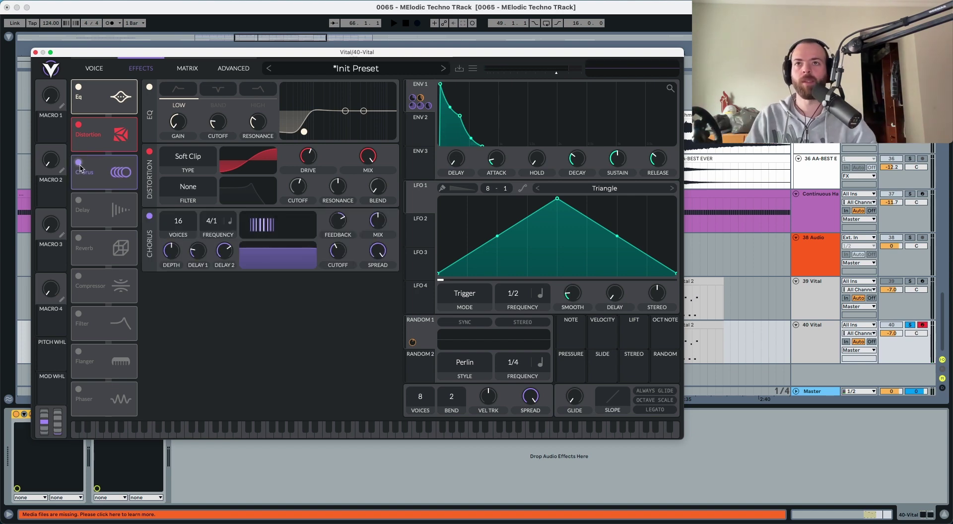
key("space")
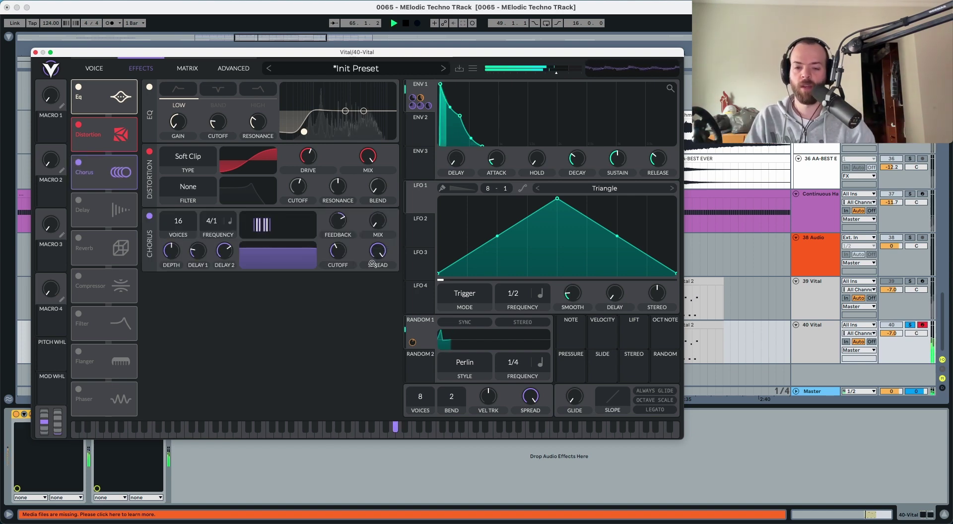
key("space")
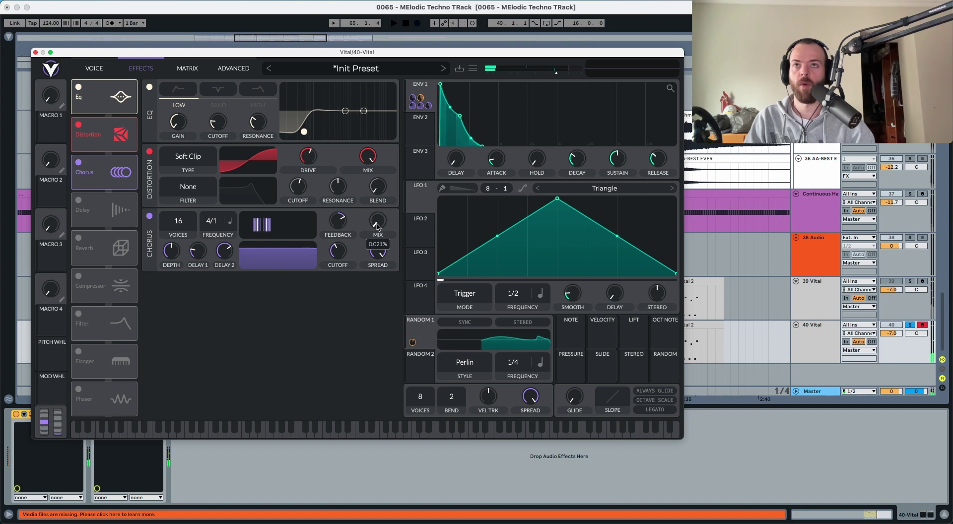
mouse_move(377, 215)
left_mouse_down()
mouse_move(377, 233)
mouse_move(380, 209)
left_mouse_up()
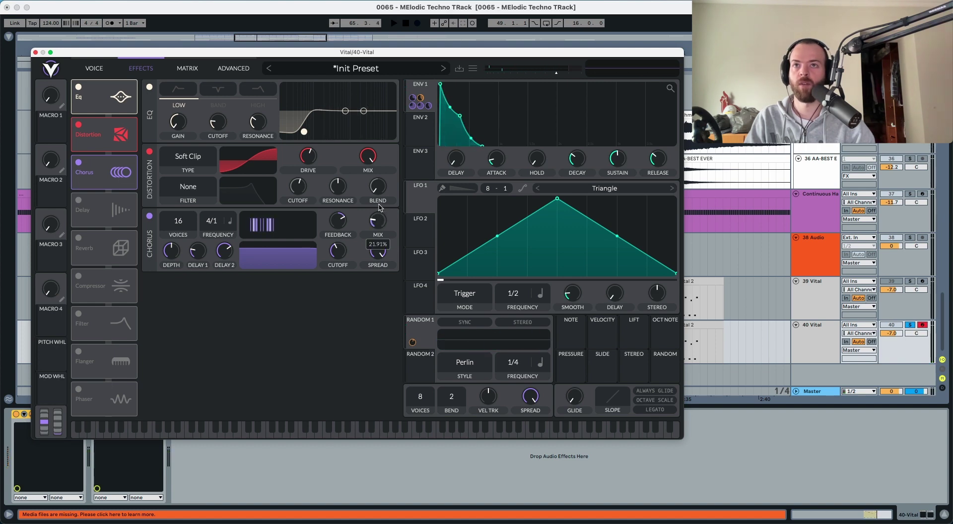
key("space")
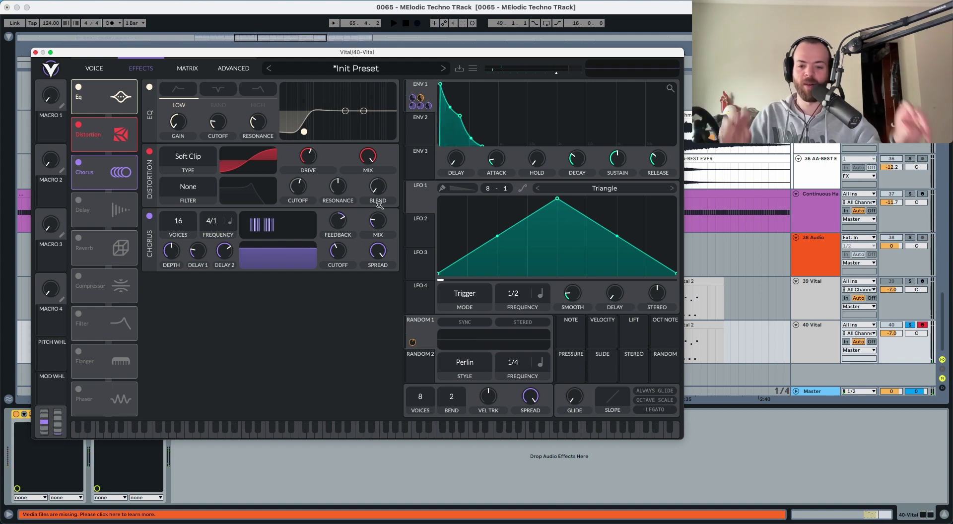
- Enable the Delay, switch its mode to Stereo, and lower its mix
left_click(79, 201)
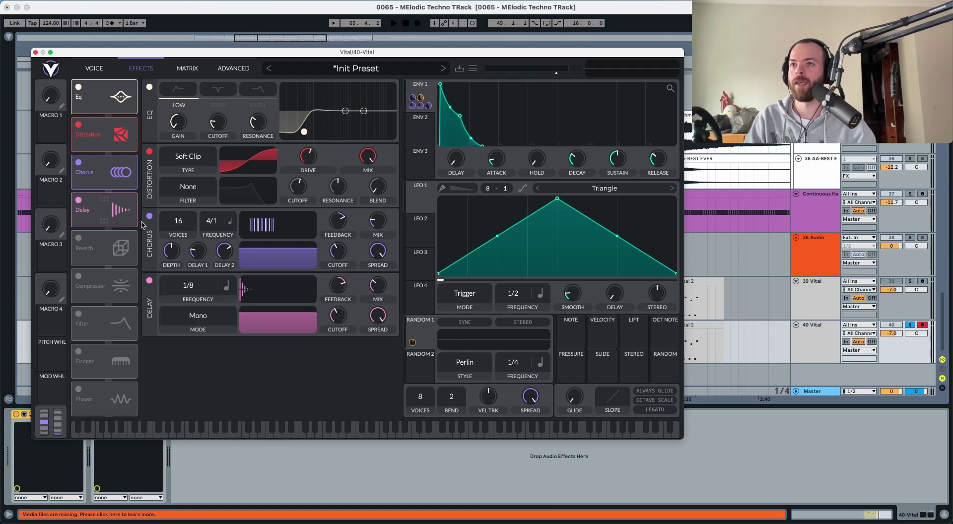
left_click(199, 323)
left_click(196, 351)
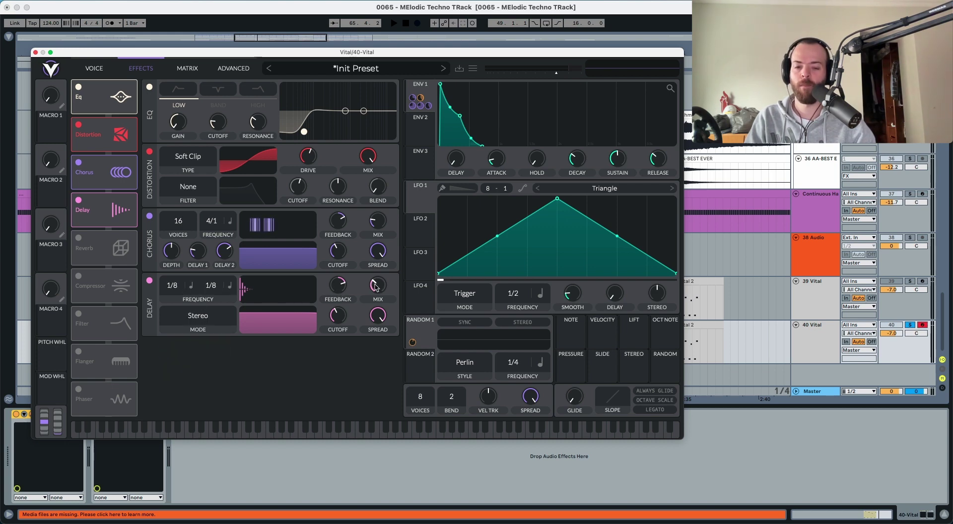
mouse_move(375, 286)
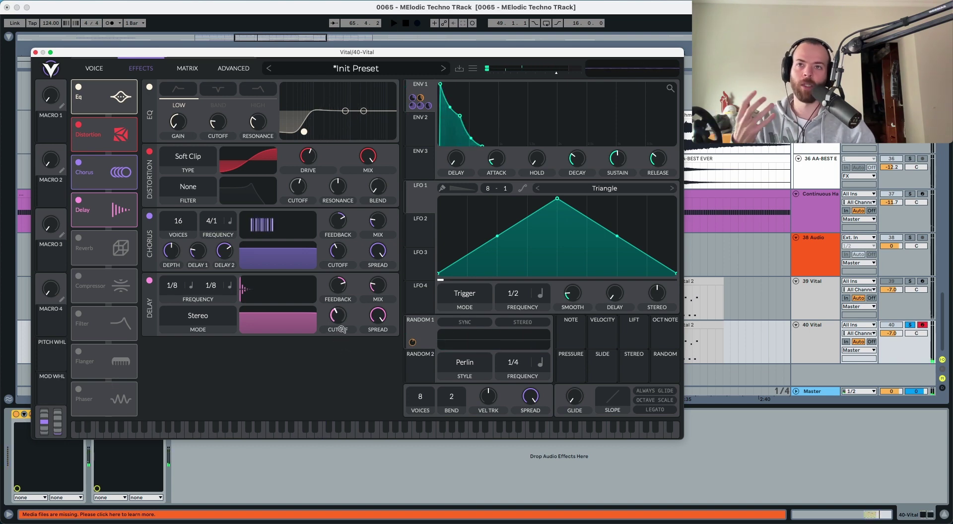
- Raise the delay's filter cutoff, reduce its spread to about 0.52, and audition the lead
left_click_drag(338, 324, 341, 304)
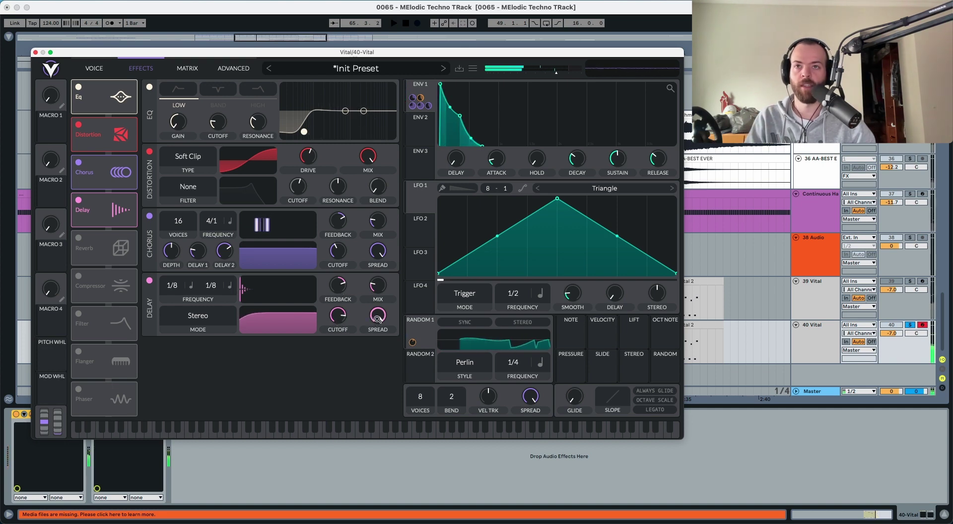
left_click_drag(377, 318, 374, 368)
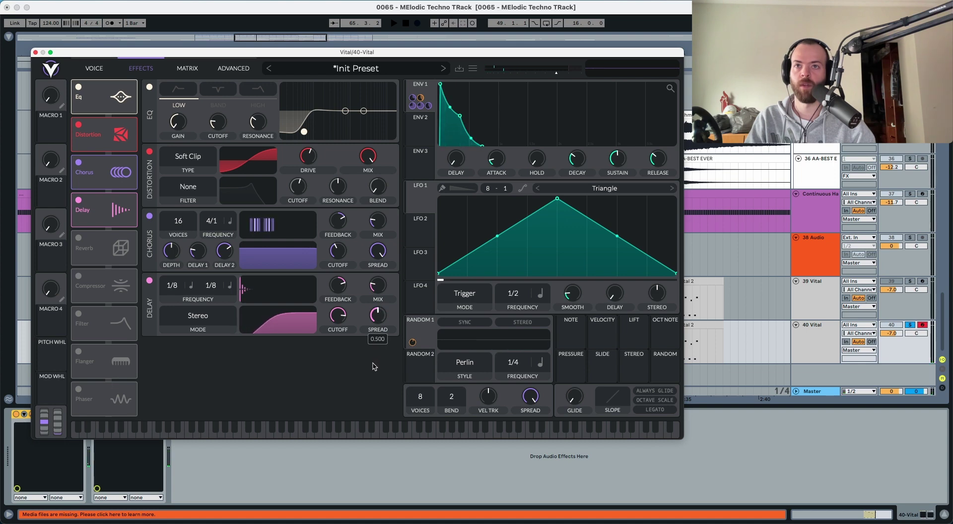
key("space")
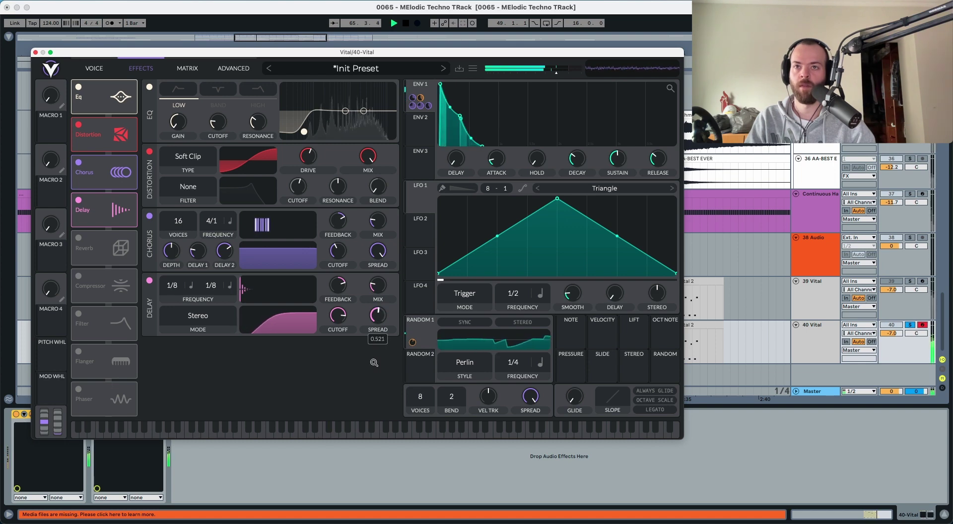
key("space")
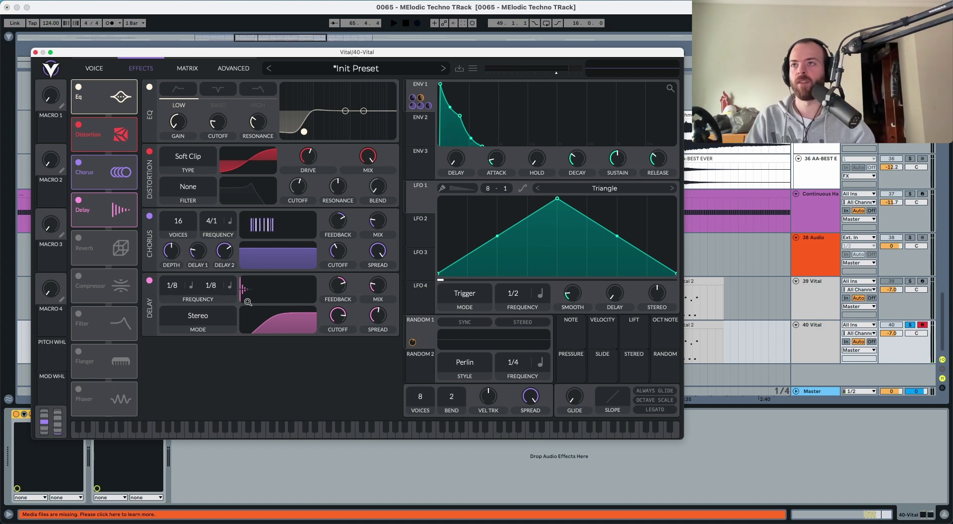
- Enable the Reverb, set its mix to about 22%, and play the lead
left_click(78, 238)
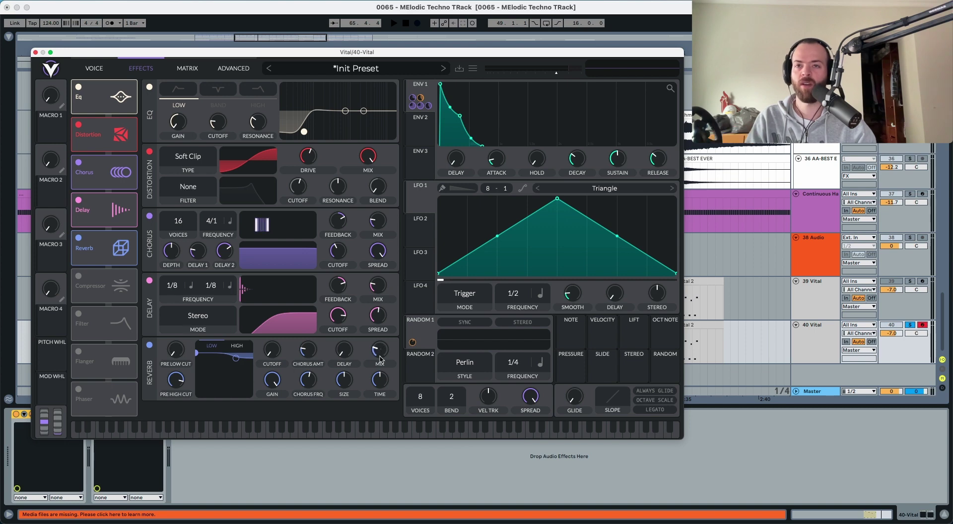
left_click_drag(379, 358, 382, 338)
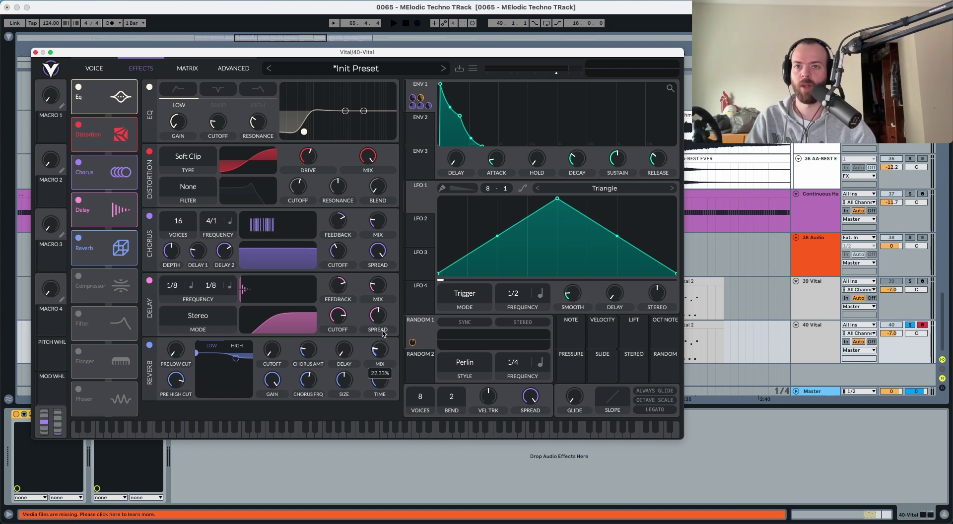
key("space")
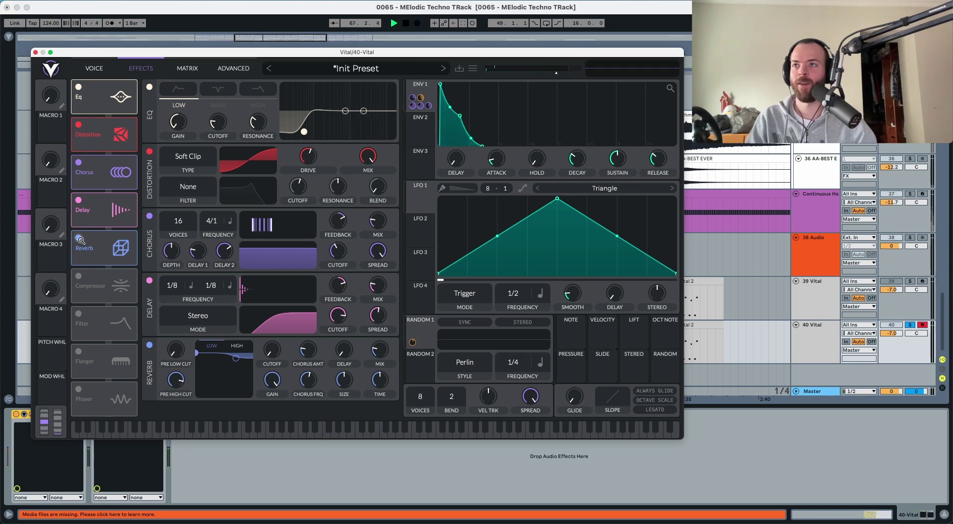
- Return to the oscillator view and turn off solo on the 40 Vital track to hear the lead with the other tracks
left_click(100, 67)
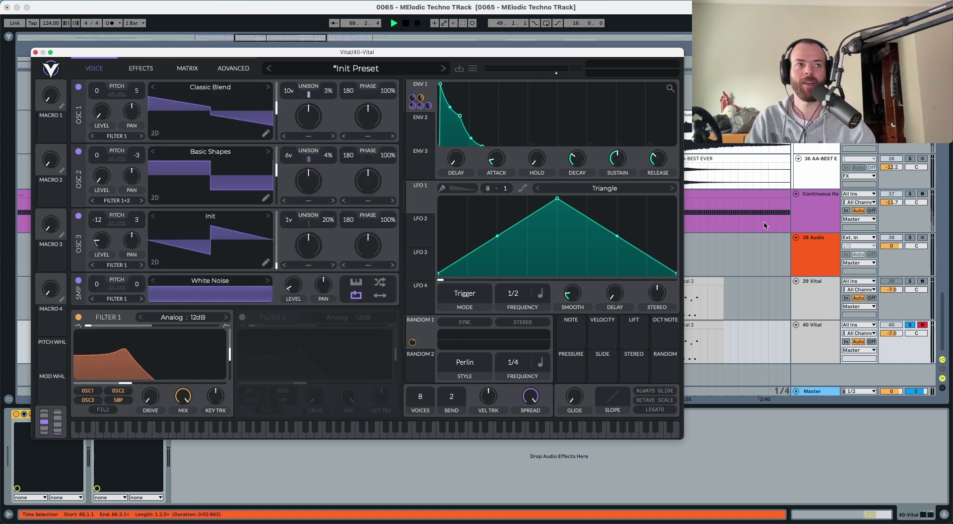
left_click(896, 326)
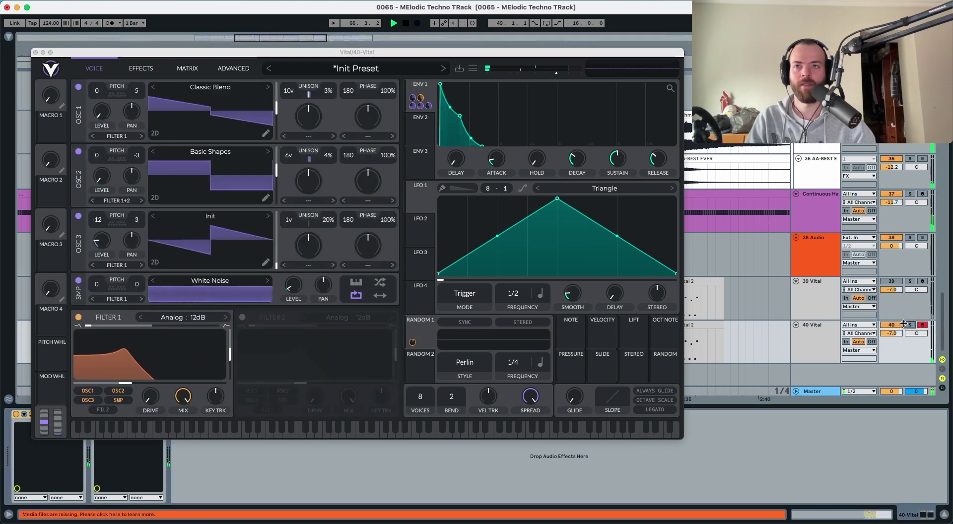
key("space")
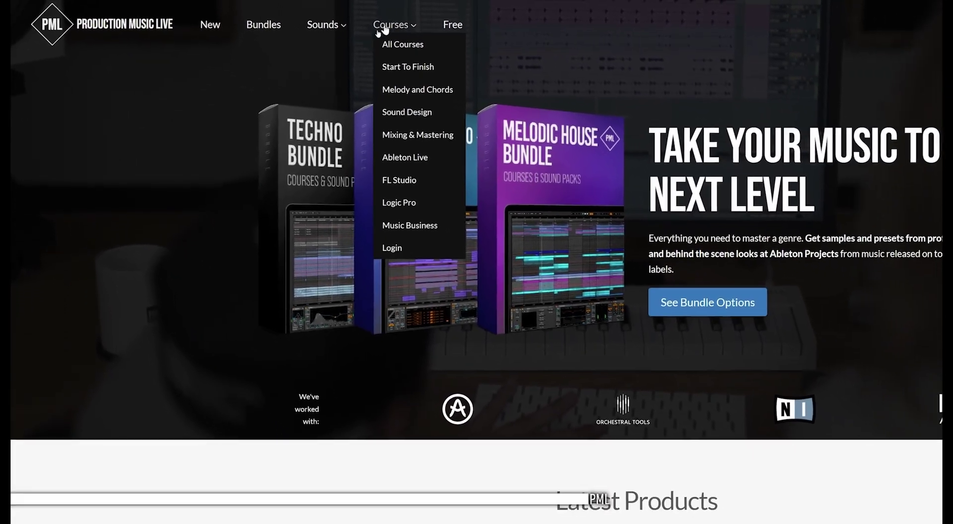
mouse_move(404, 29)
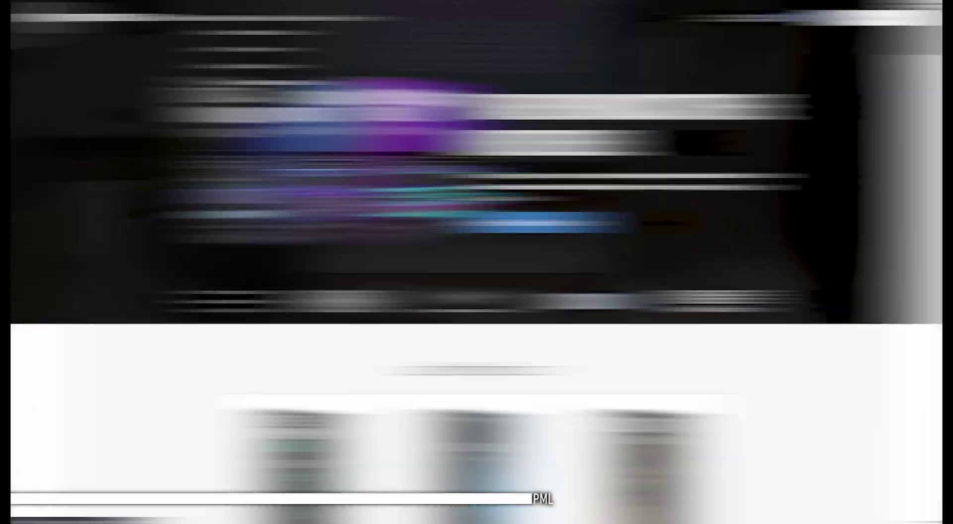